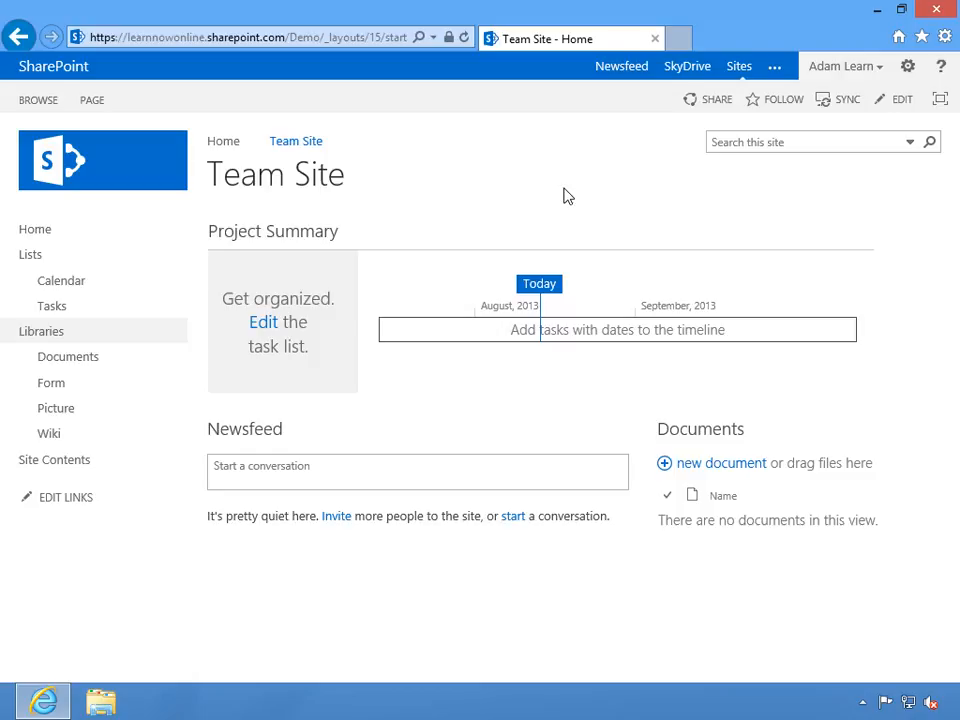
Upload the QRG-IntroToDocLibraries file dated 8/11/2013 from the Documents library's Documents folder in File Explorer to the Team Site's Documents web part
click(101, 702)
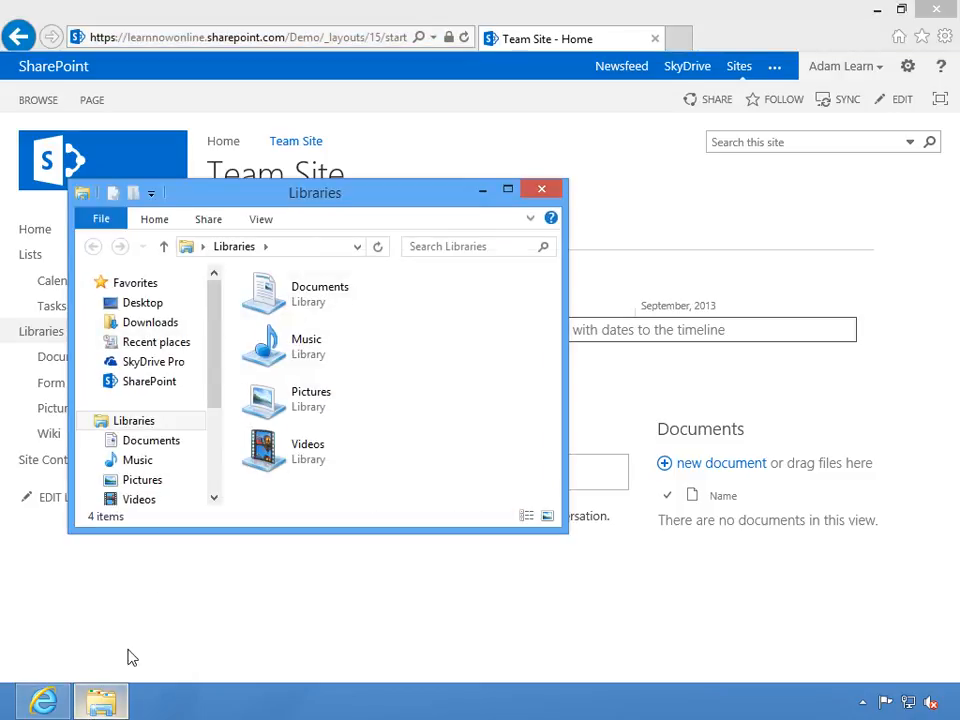
click(168, 447)
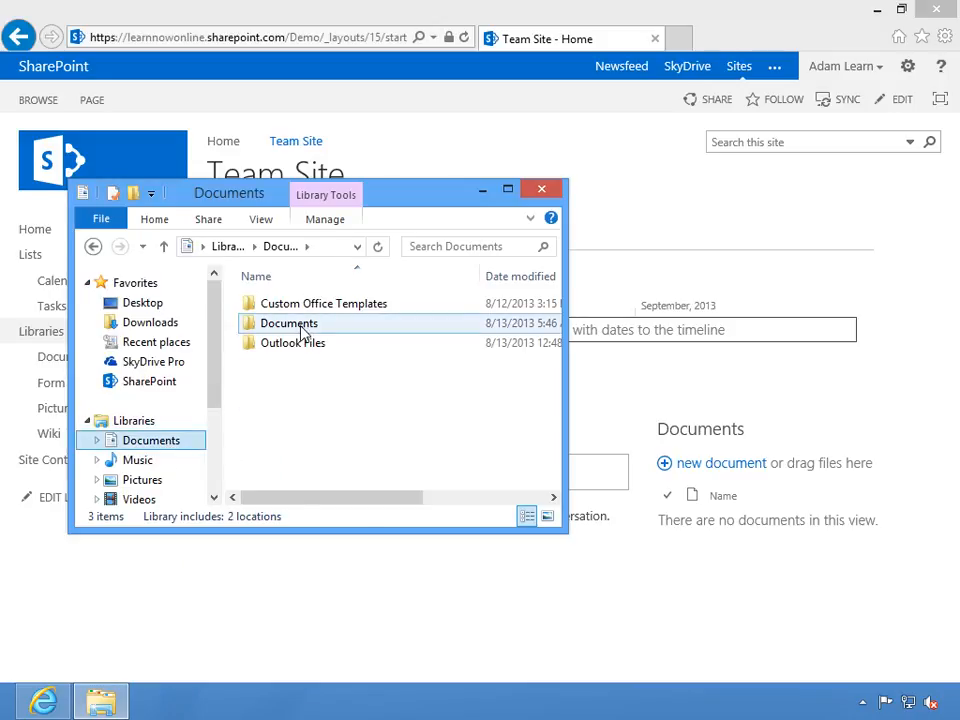
double_click(302, 330)
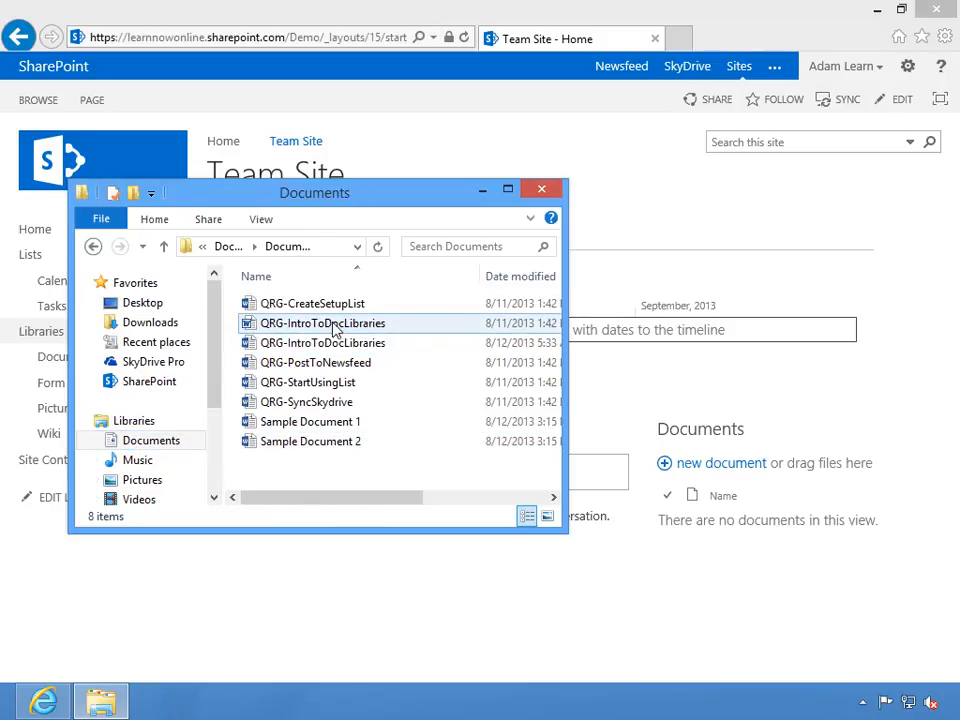
drag(340, 330, 875, 511)
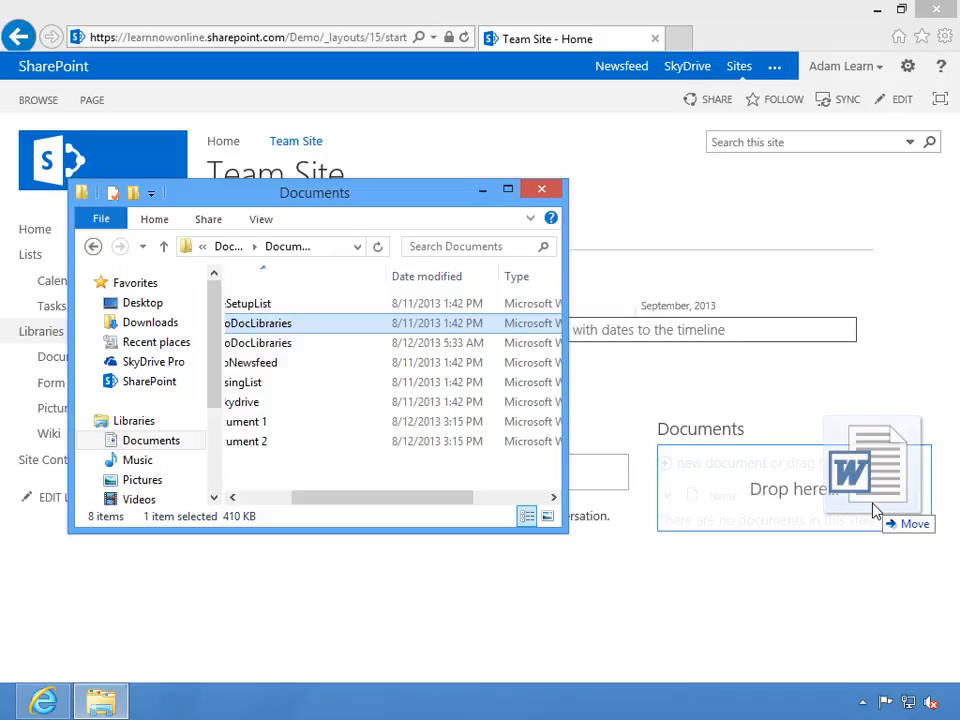
drag(875, 511, 874, 510)
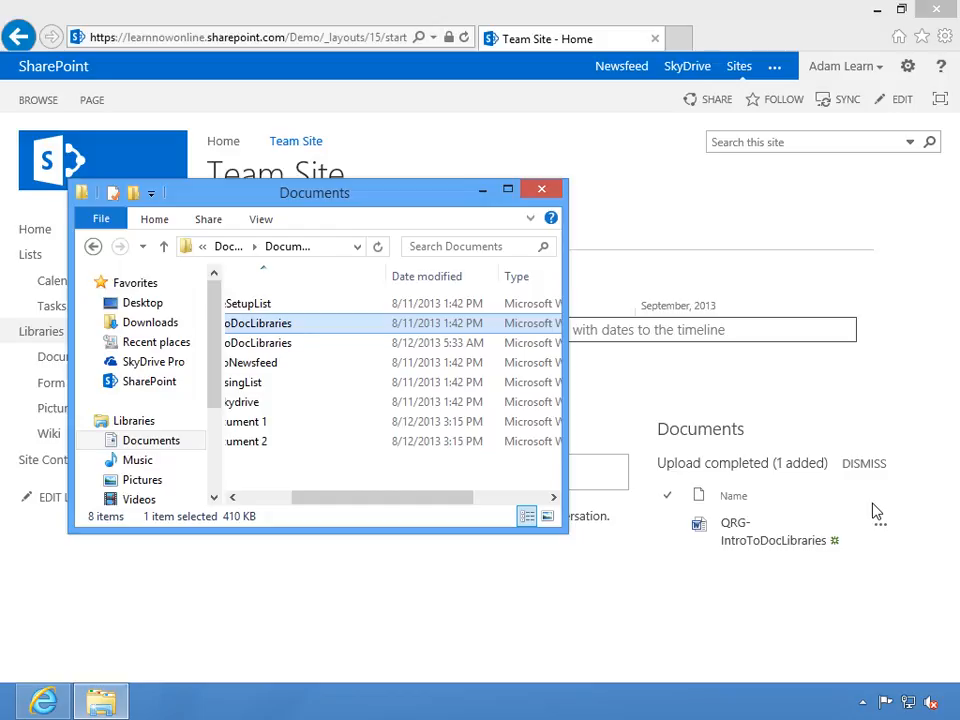
Copy the QRG-PostToNewsfeed document in the local Documents folder
drag(424, 499, 313, 505)
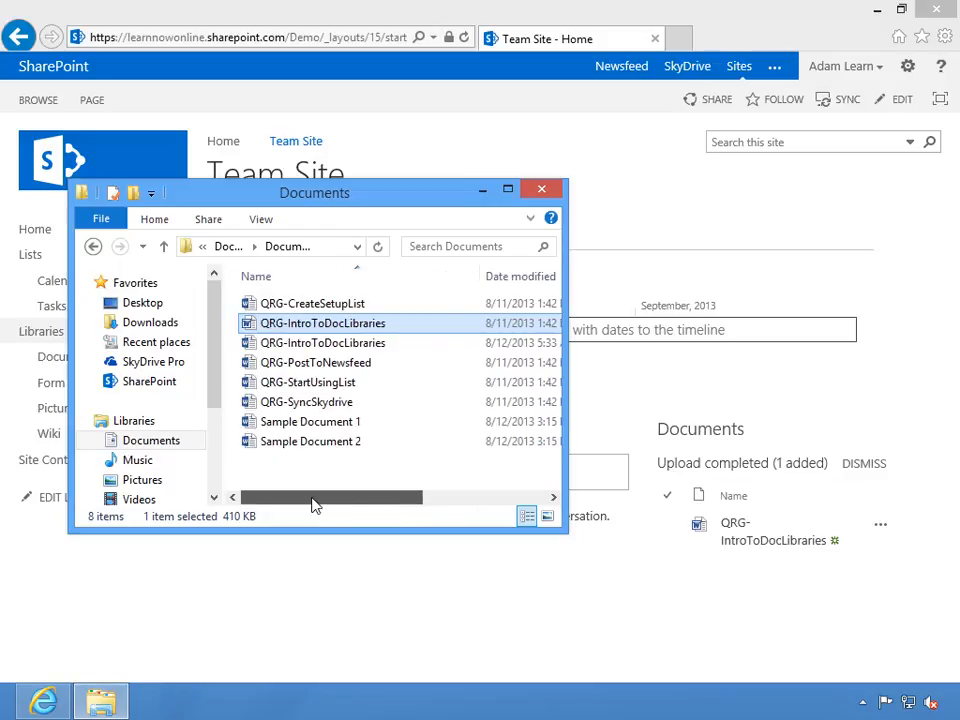
right_click(324, 346)
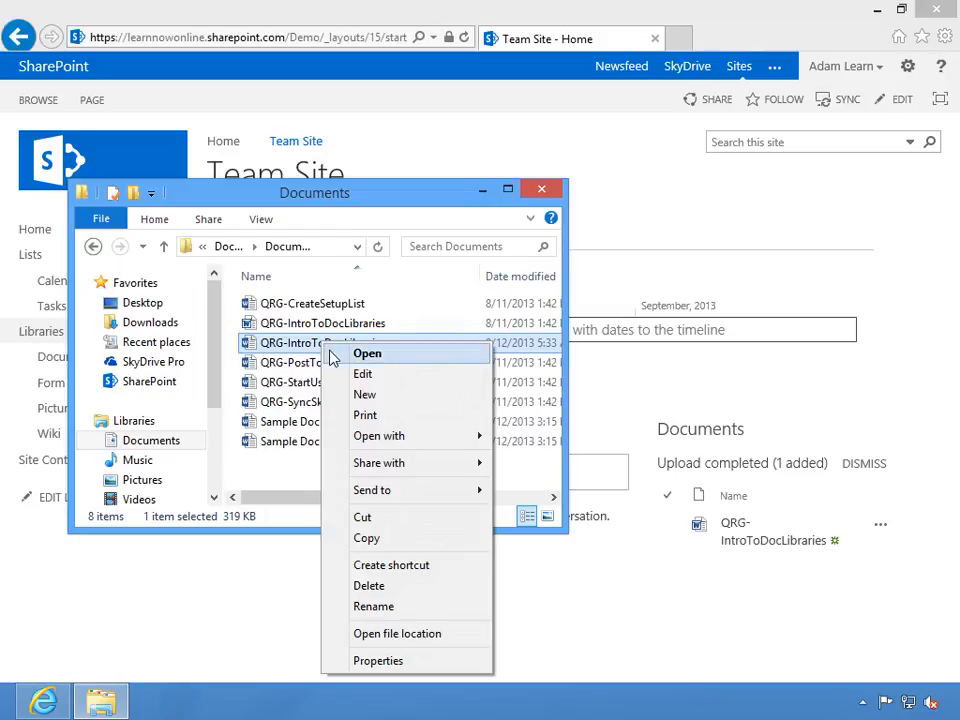
click(292, 347)
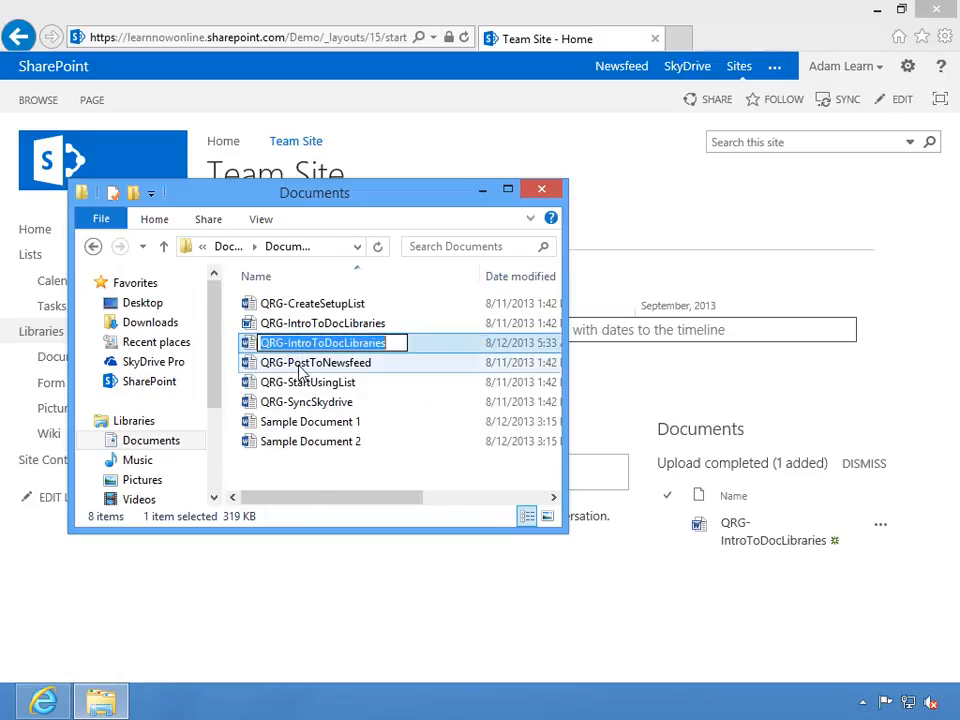
click(302, 366)
right_click(301, 368)
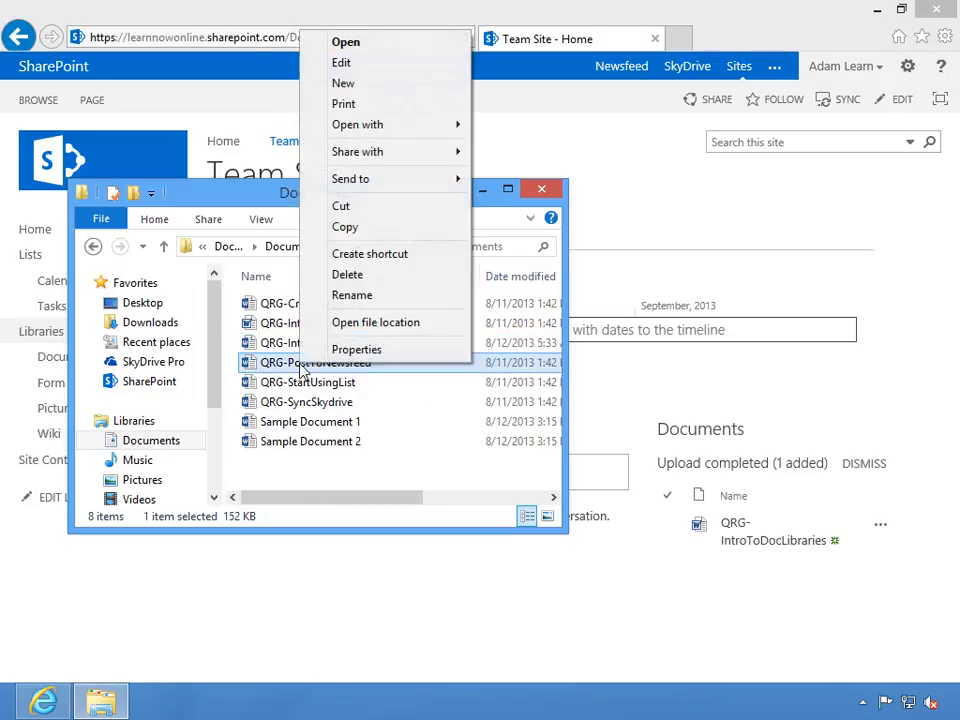
click(362, 230)
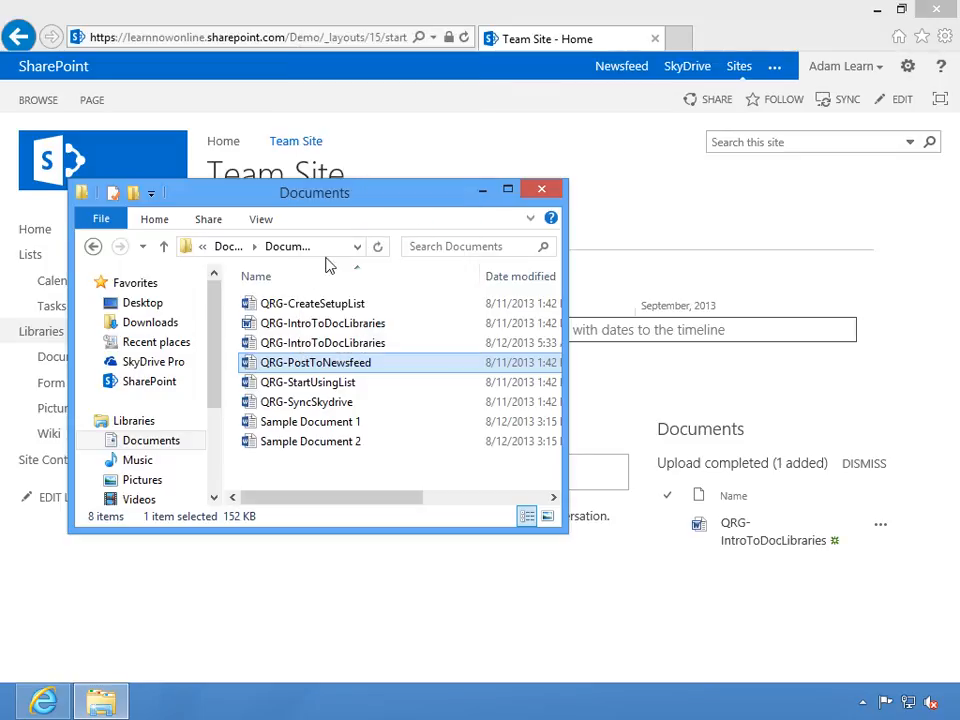
Paste the copied file into the synced SharePoint folder Team Site - Documents 1, and reload the Team Site page in the browser
click(150, 384)
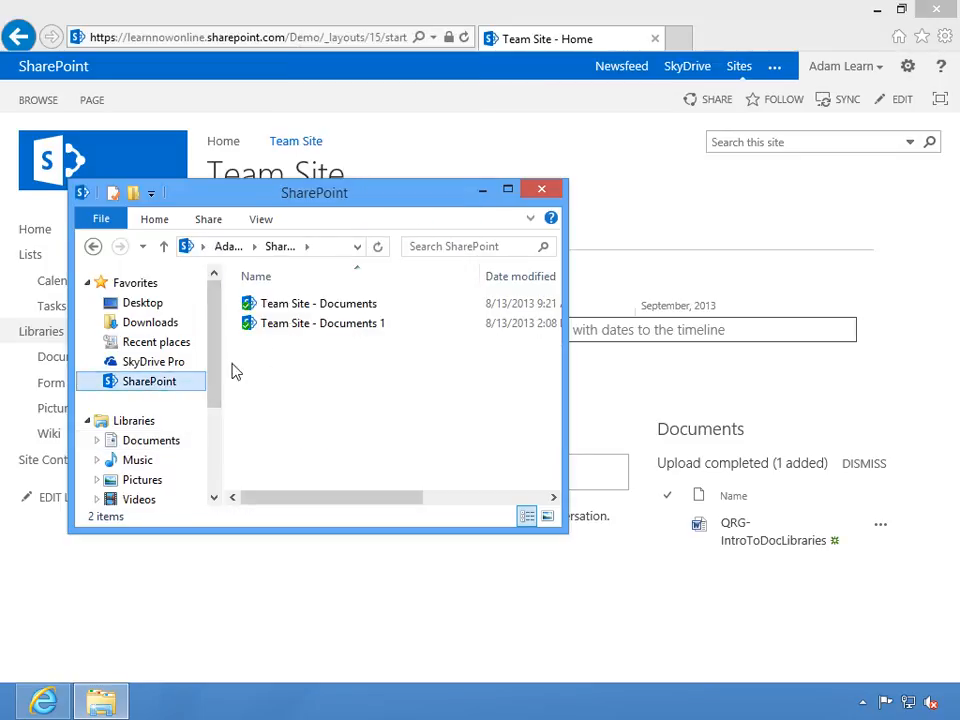
double_click(294, 325)
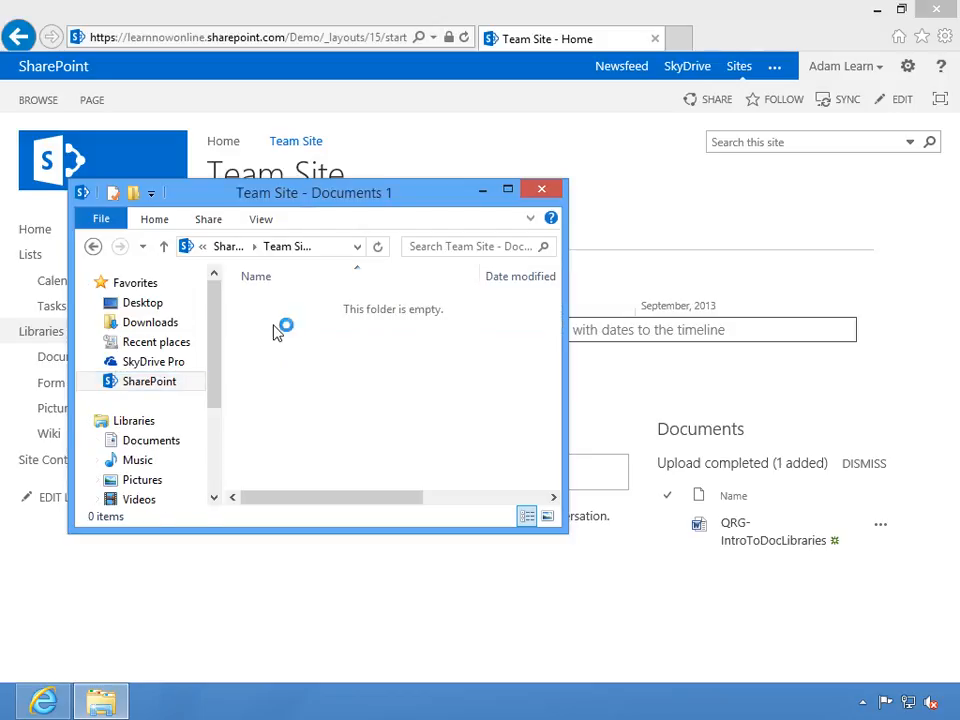
right_click(273, 326)
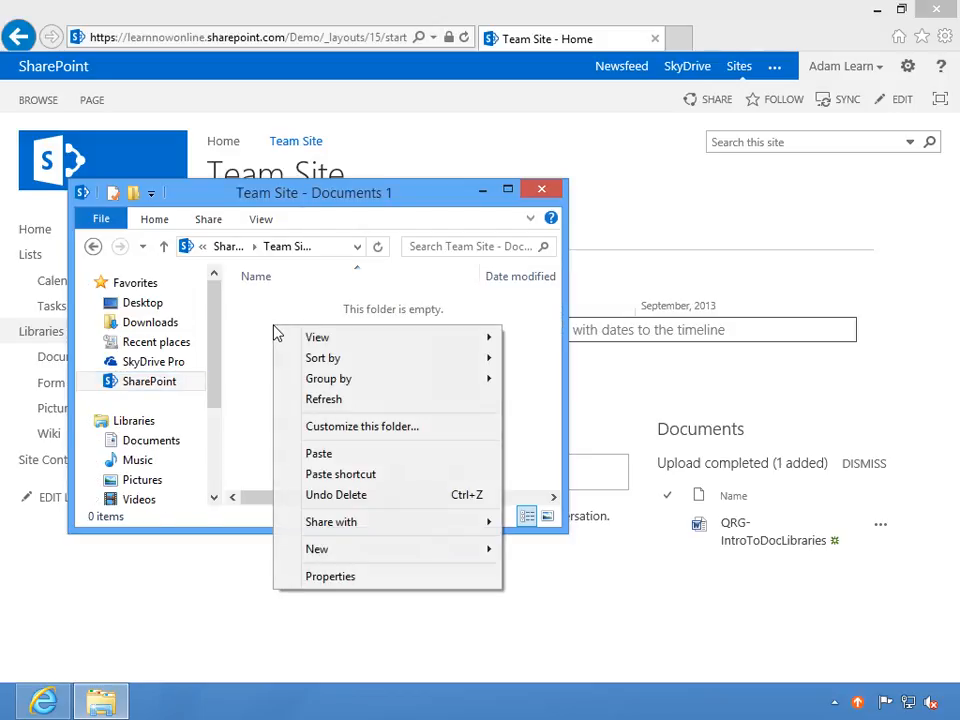
click(318, 454)
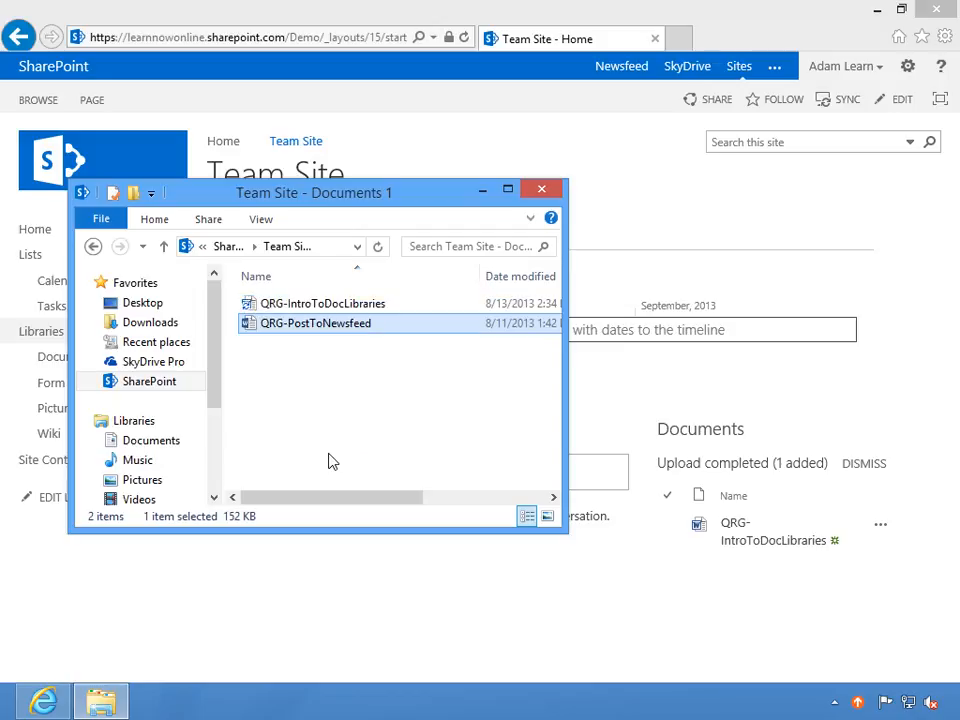
click(644, 598)
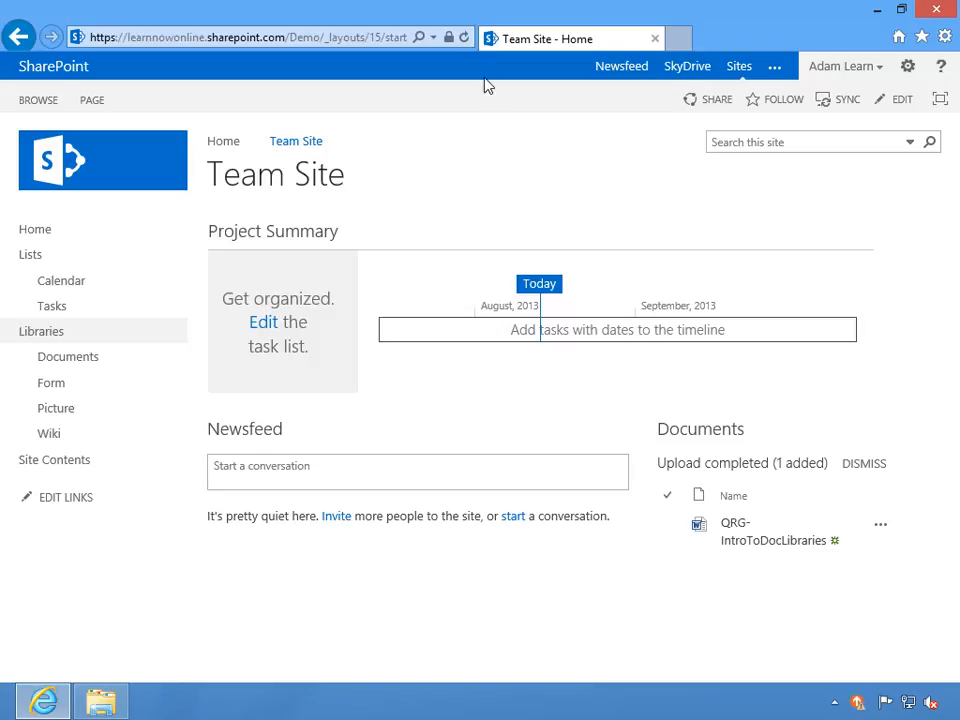
click(464, 38)
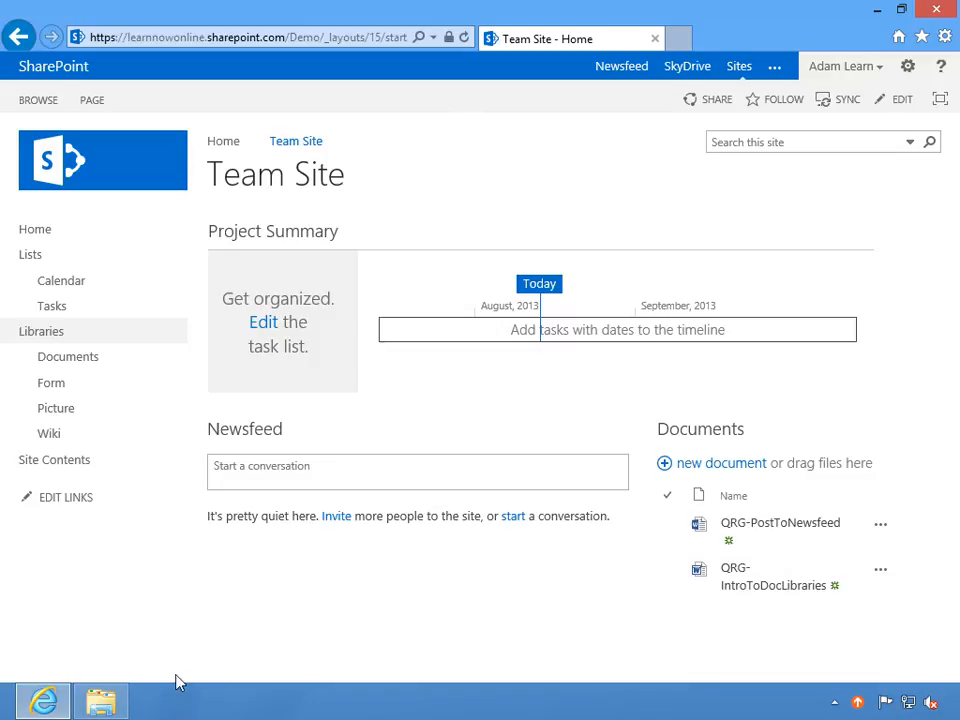
Switch back to File Explorer and copy QRG-CreateSetupList from the Documents folder inside the Documents library
click(100, 702)
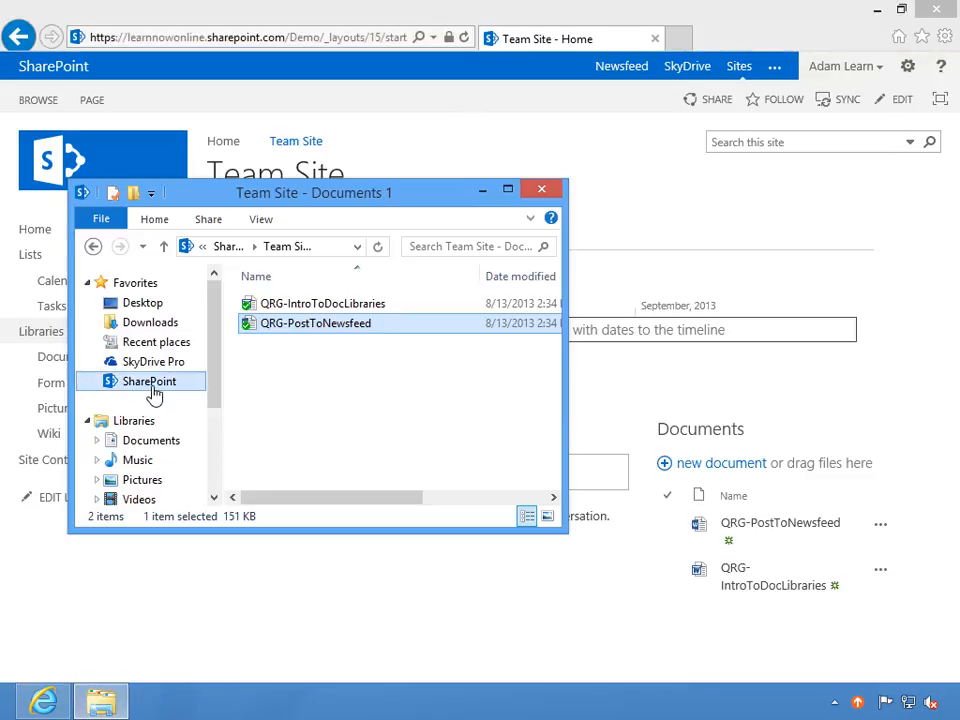
click(151, 443)
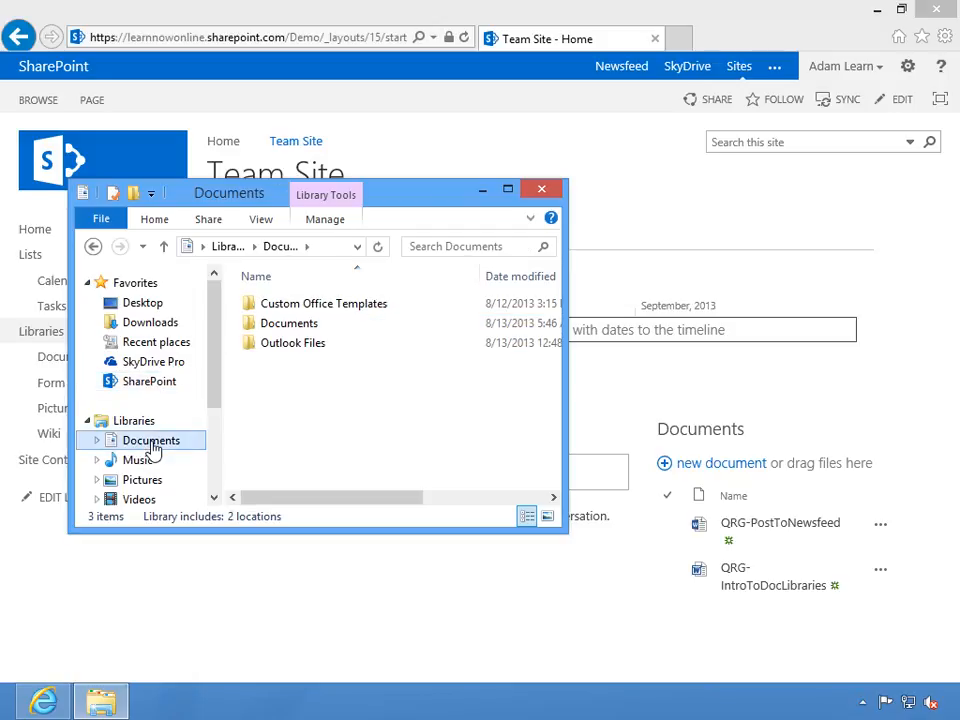
double_click(265, 331)
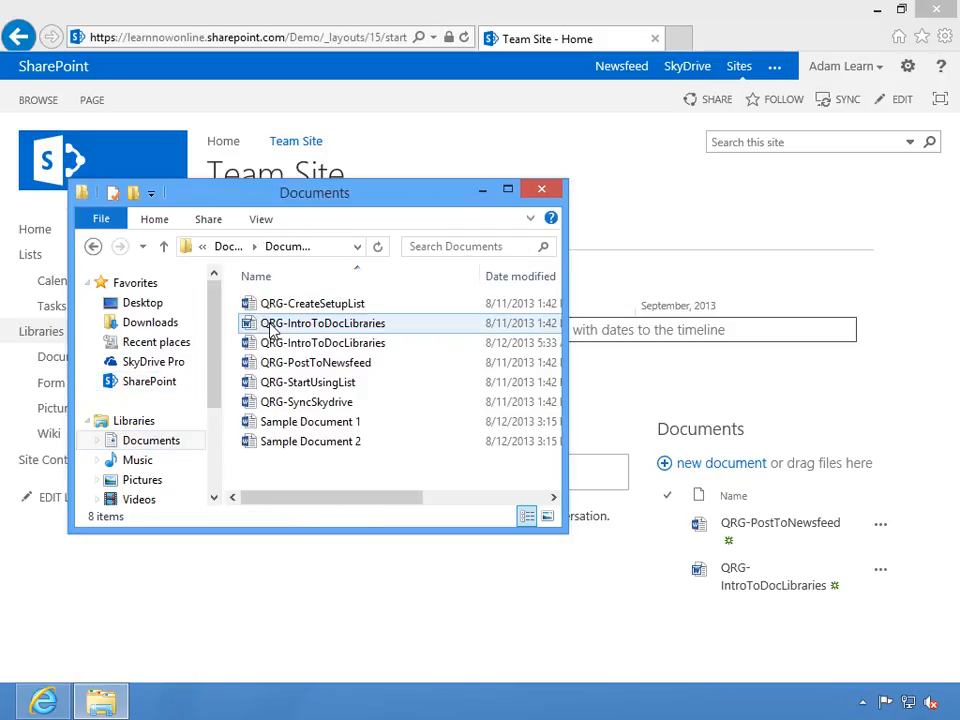
click(306, 307)
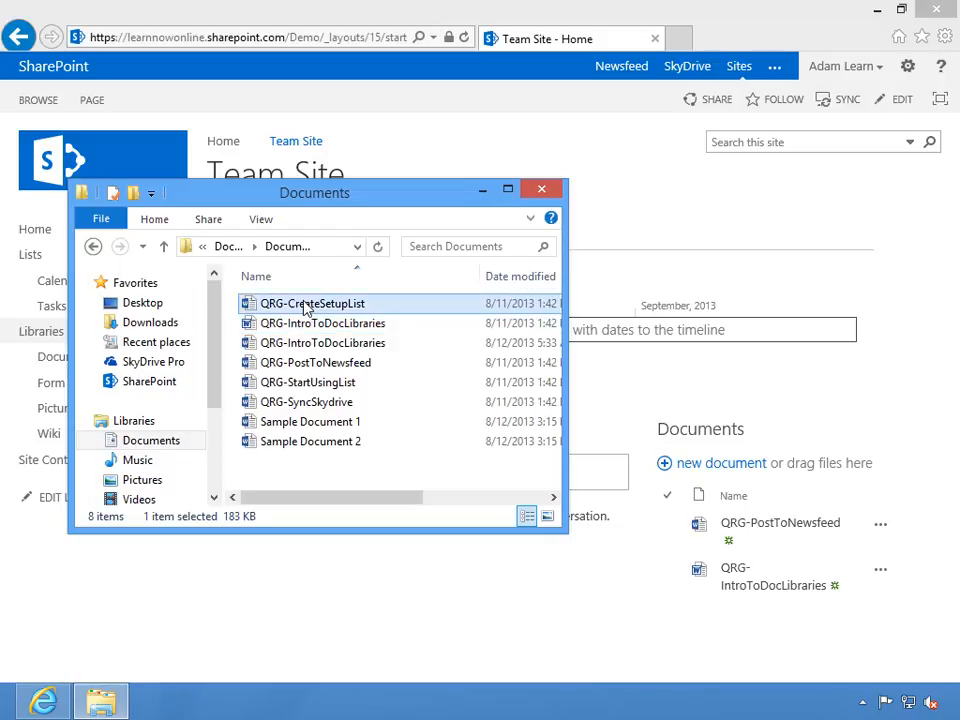
right_click(306, 307)
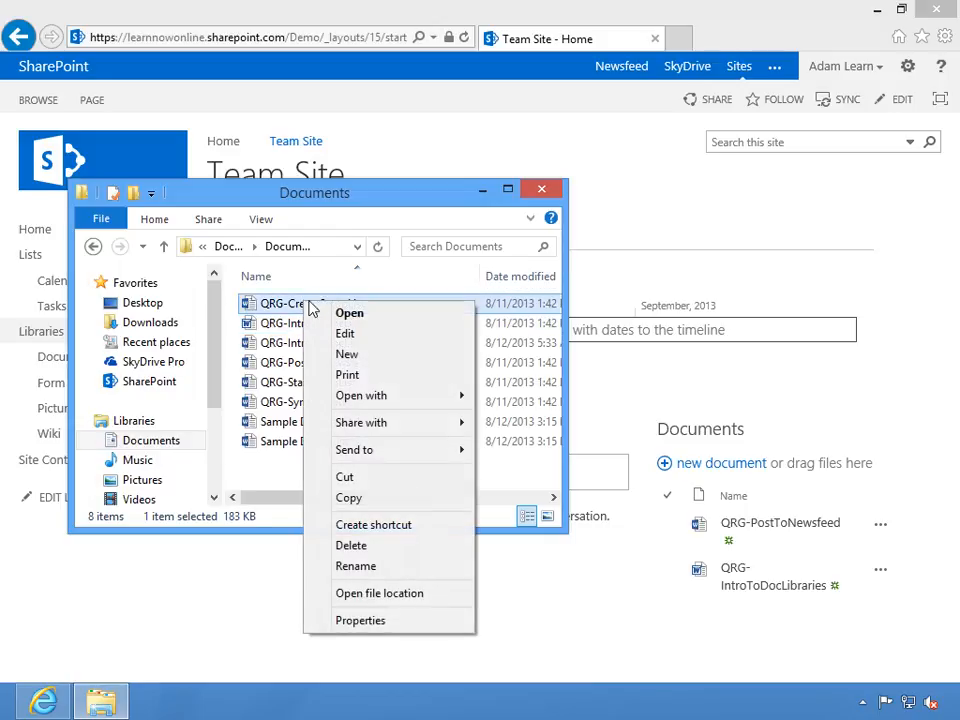
click(358, 497)
Paste the copied file into Demo > Shared Documents, reached through the Home Site location under Computer
drag(210, 392, 205, 468)
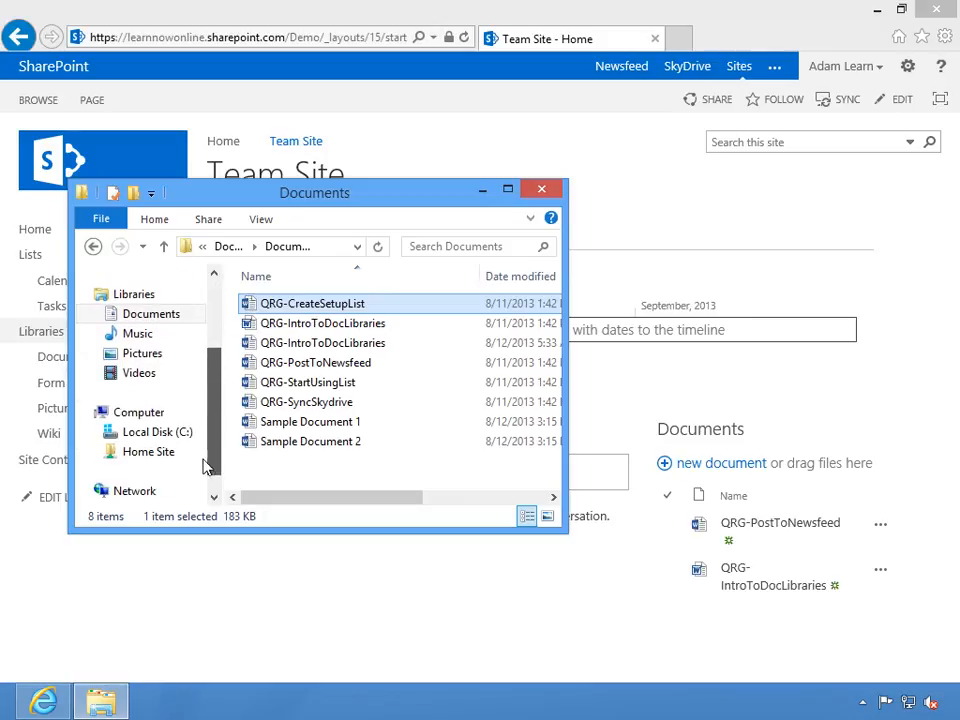
click(140, 454)
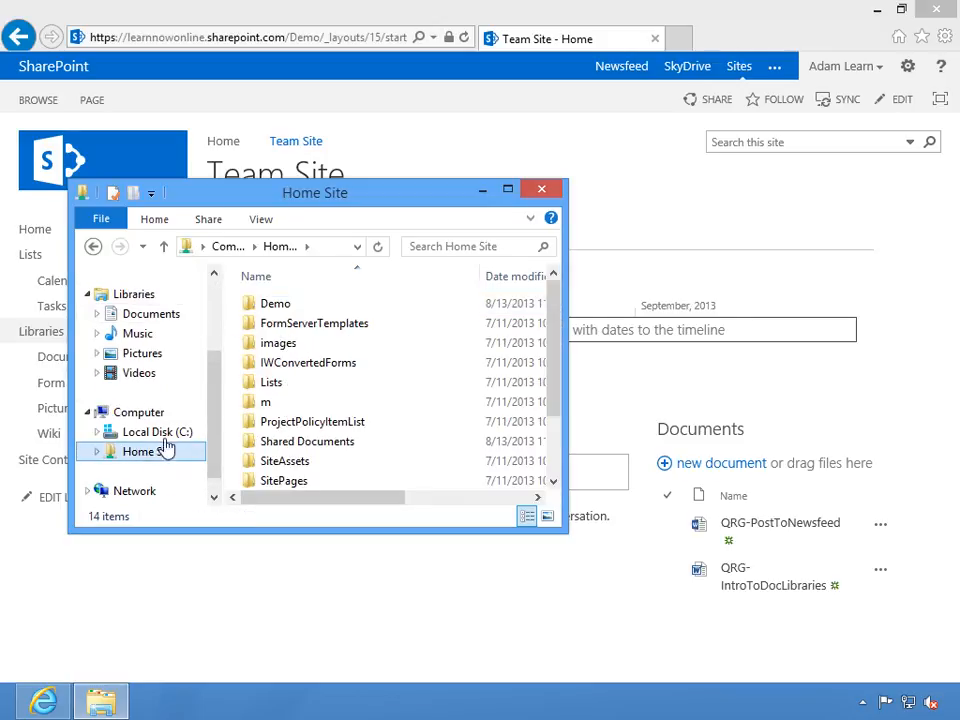
double_click(271, 305)
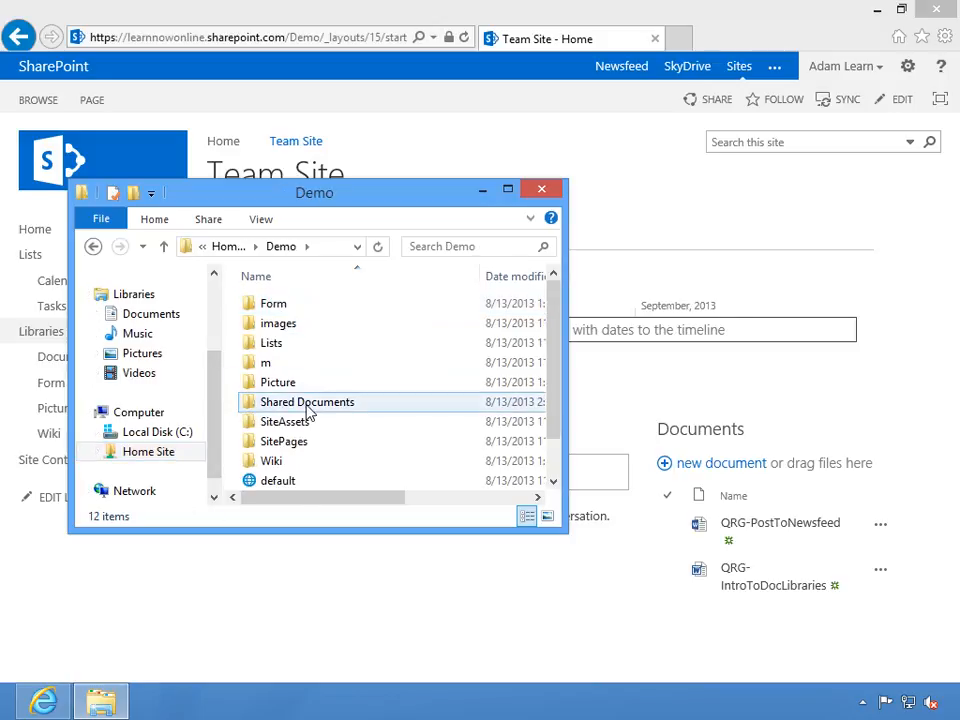
double_click(310, 405)
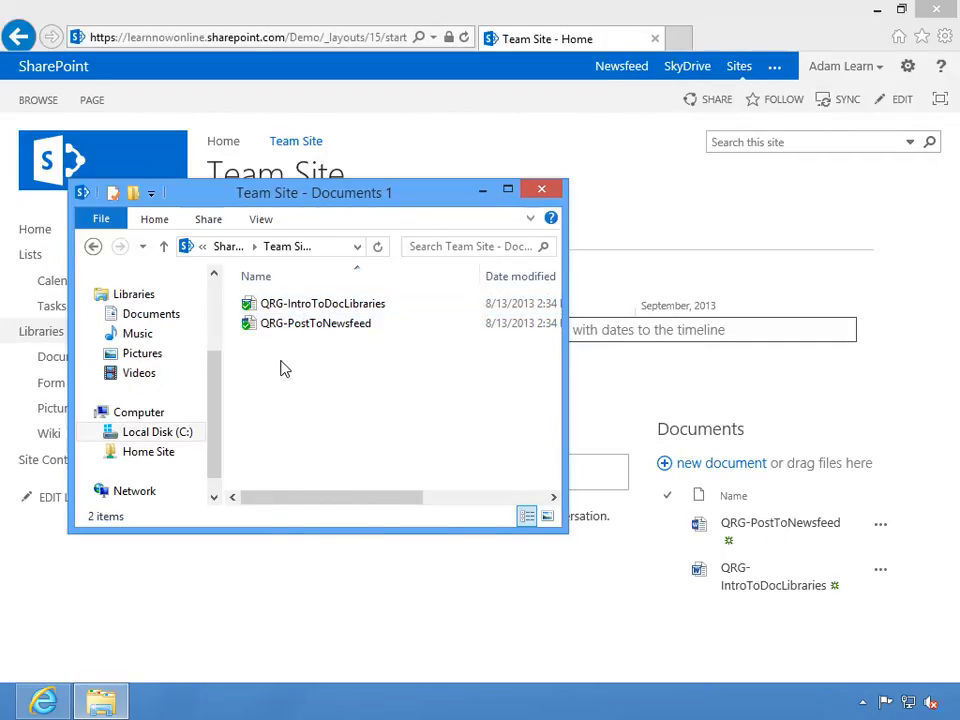
right_click(282, 366)
click(334, 490)
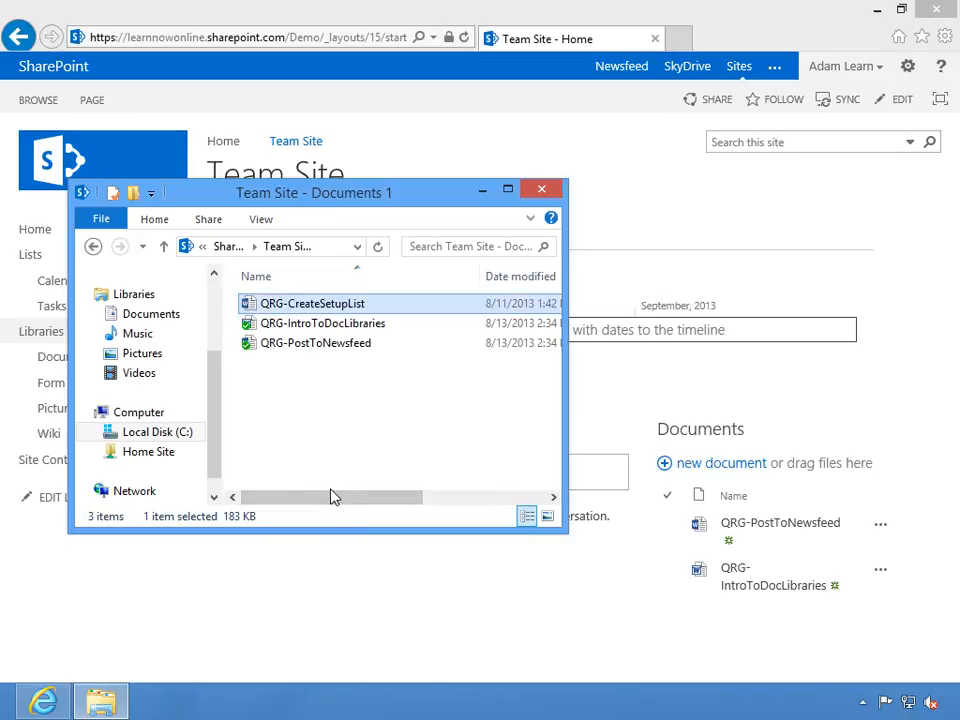
Open a second File Explorer window offset from the first and show the Documents folder inside the Documents library
right_click(108, 704)
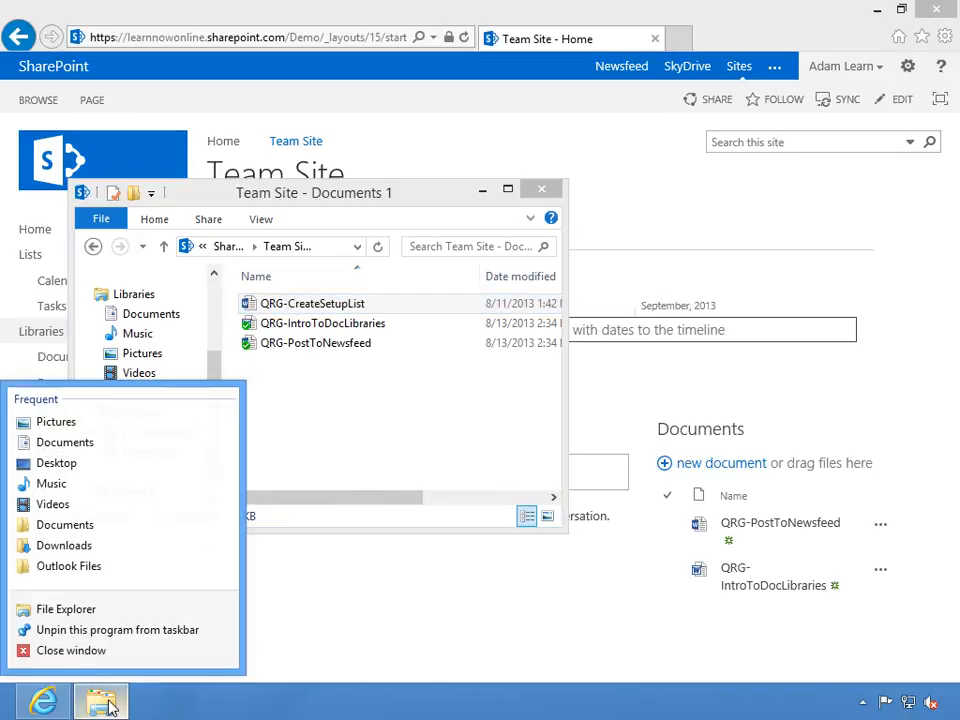
click(104, 608)
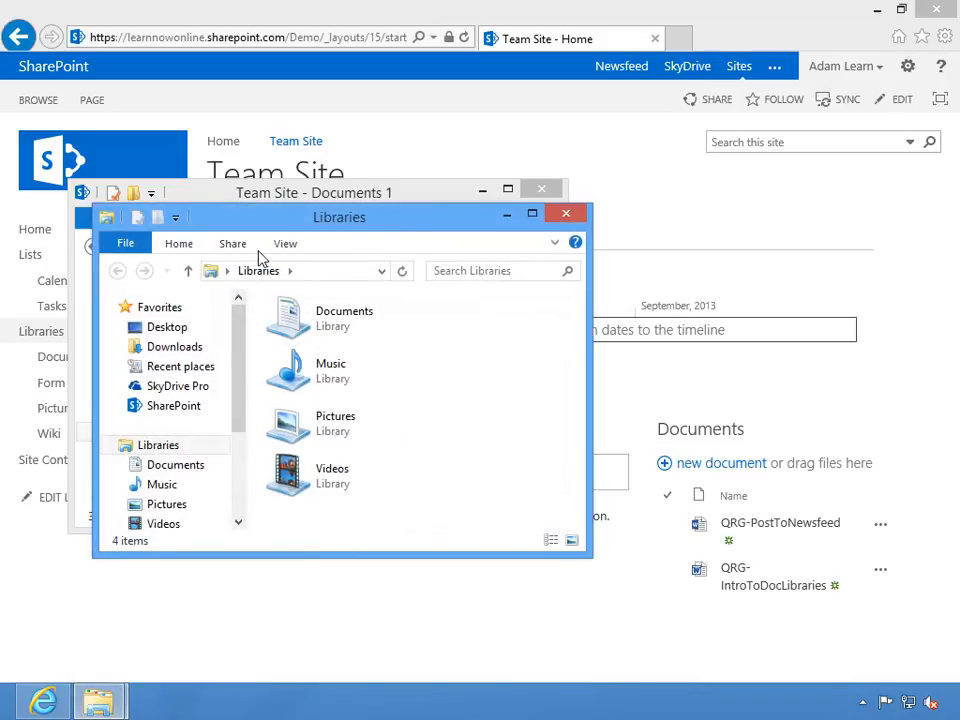
drag(258, 228, 359, 276)
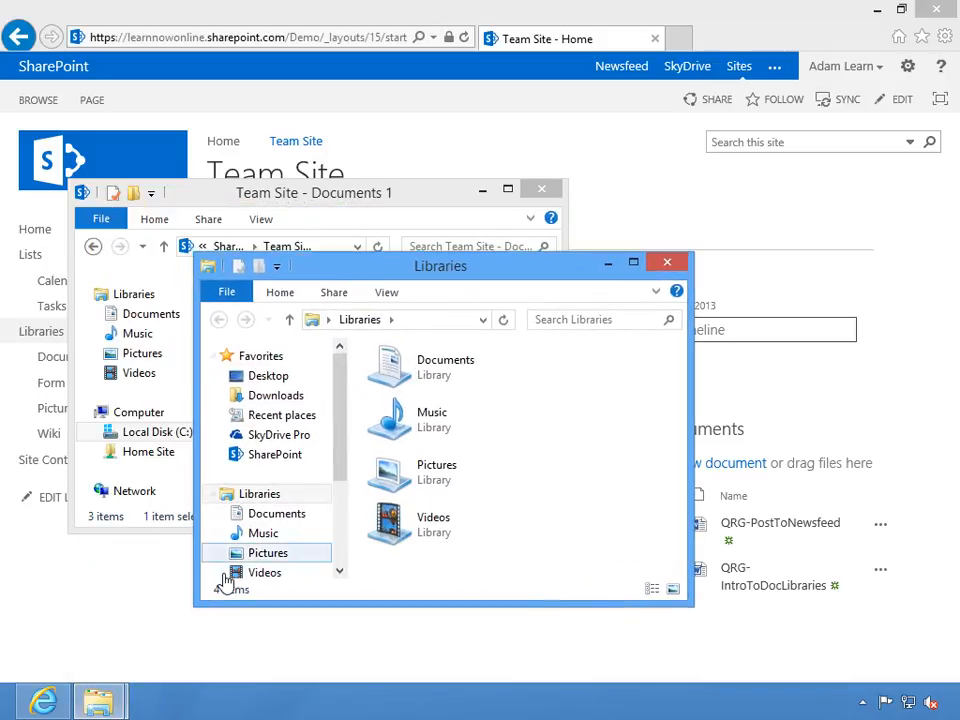
click(277, 516)
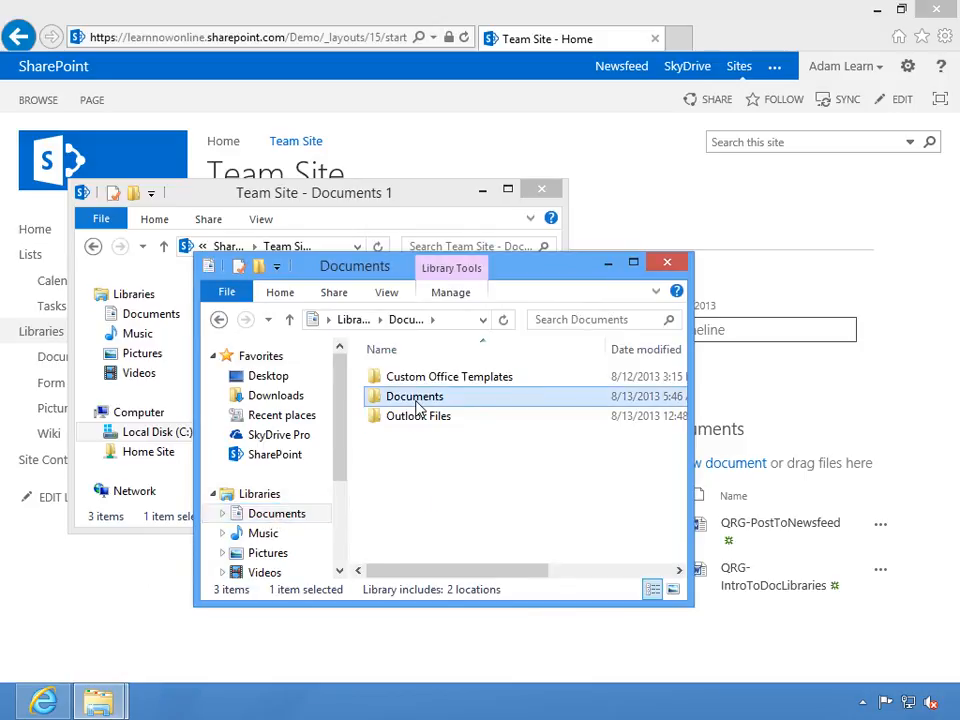
double_click(405, 337)
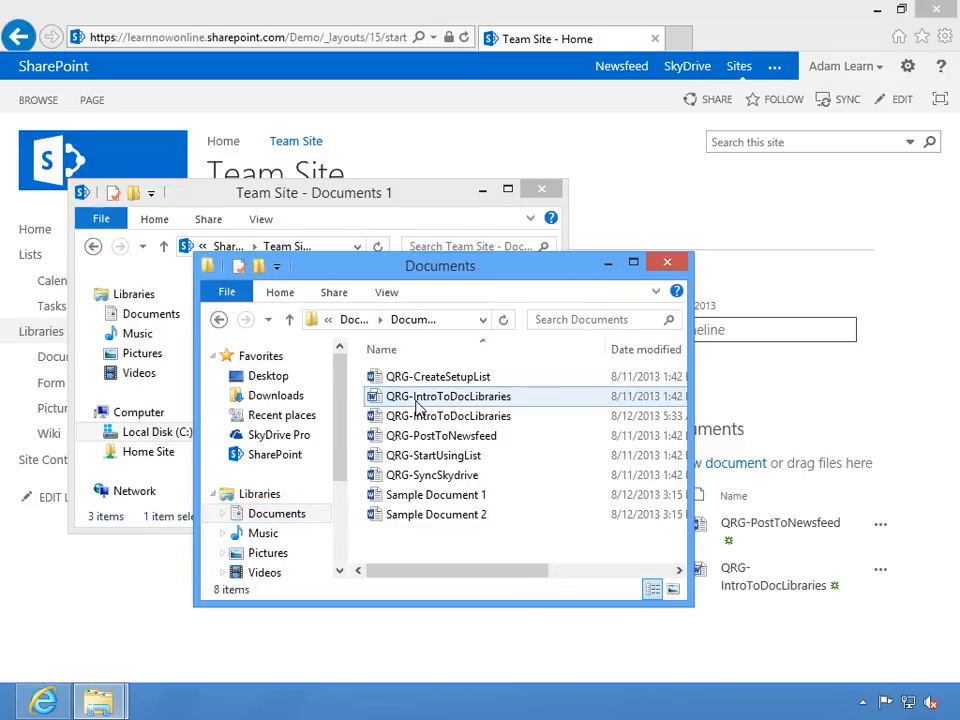
Move all eight files from the local Documents folder into Team Site - Documents 1, replacing the files with the same names
shift+click(437, 515)
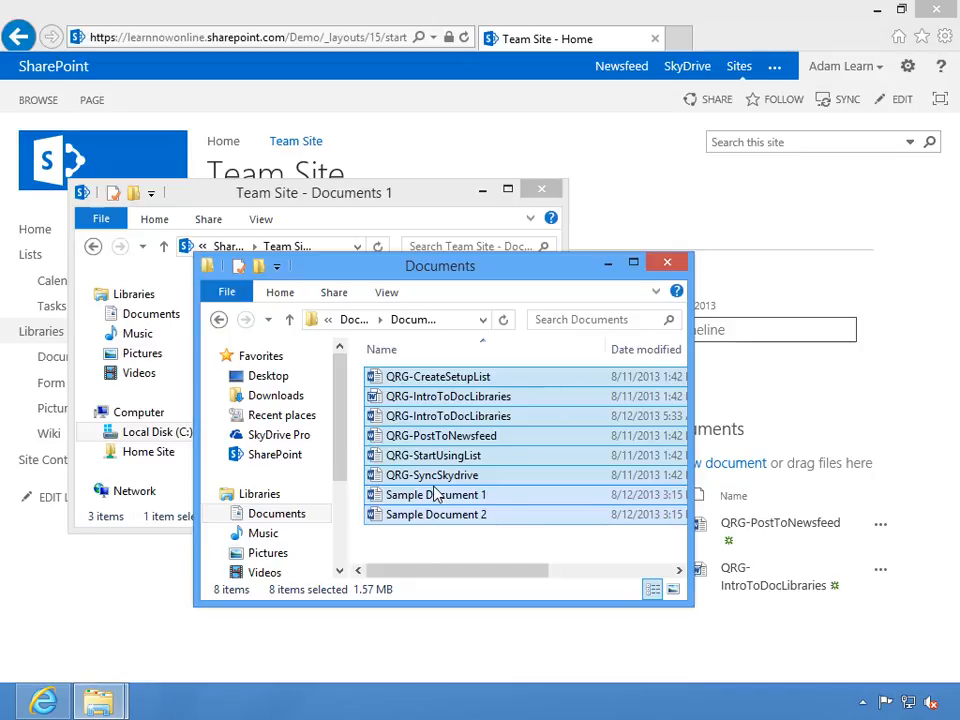
drag(370, 280, 712, 330)
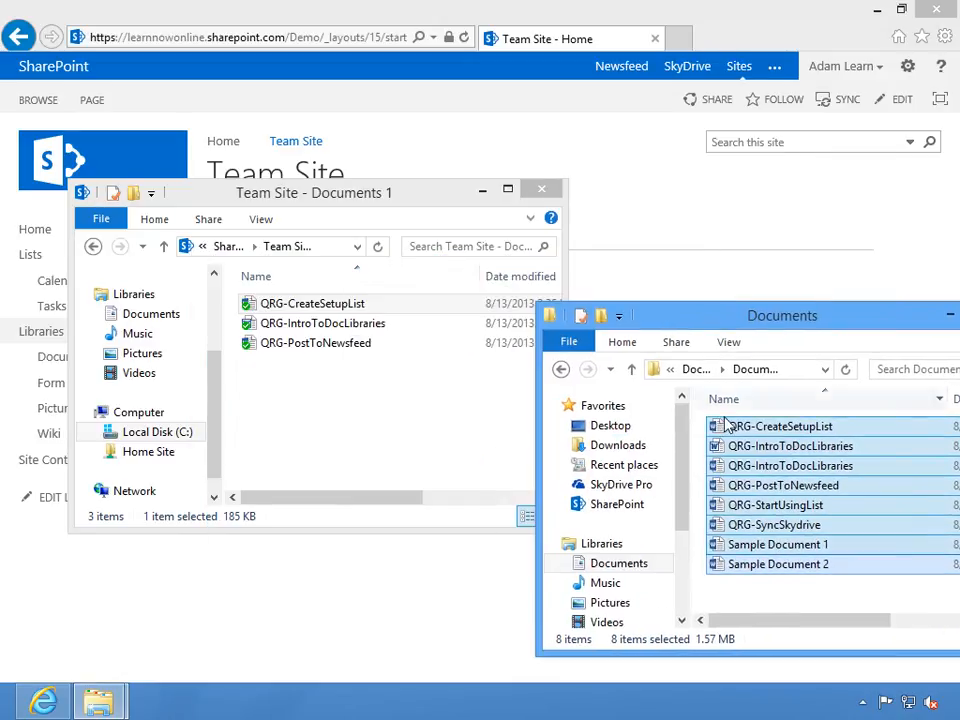
drag(714, 430, 354, 414)
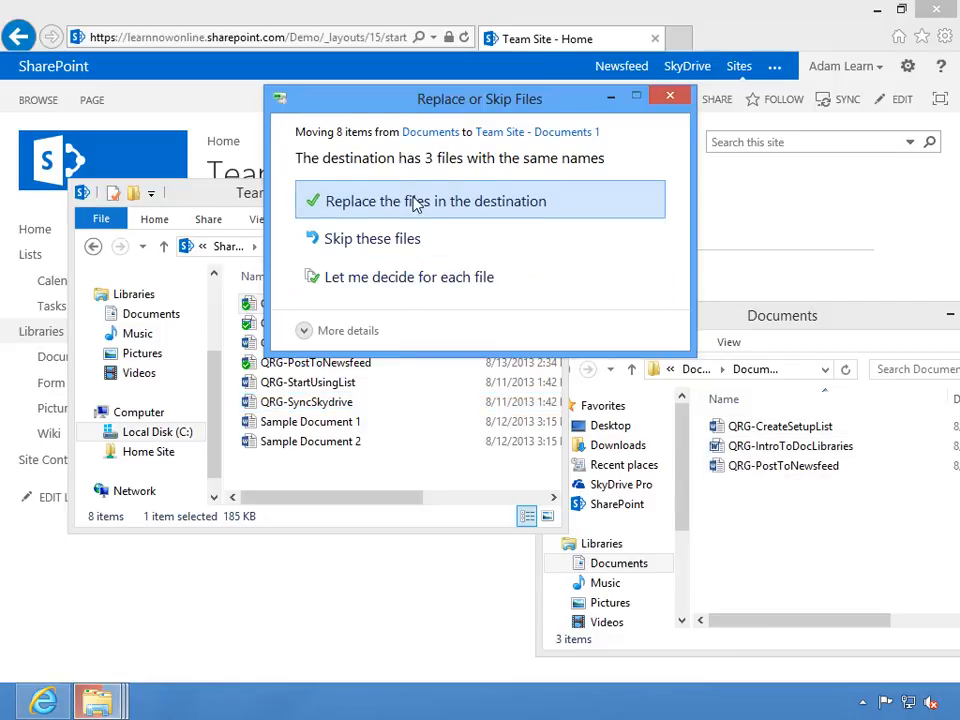
click(418, 203)
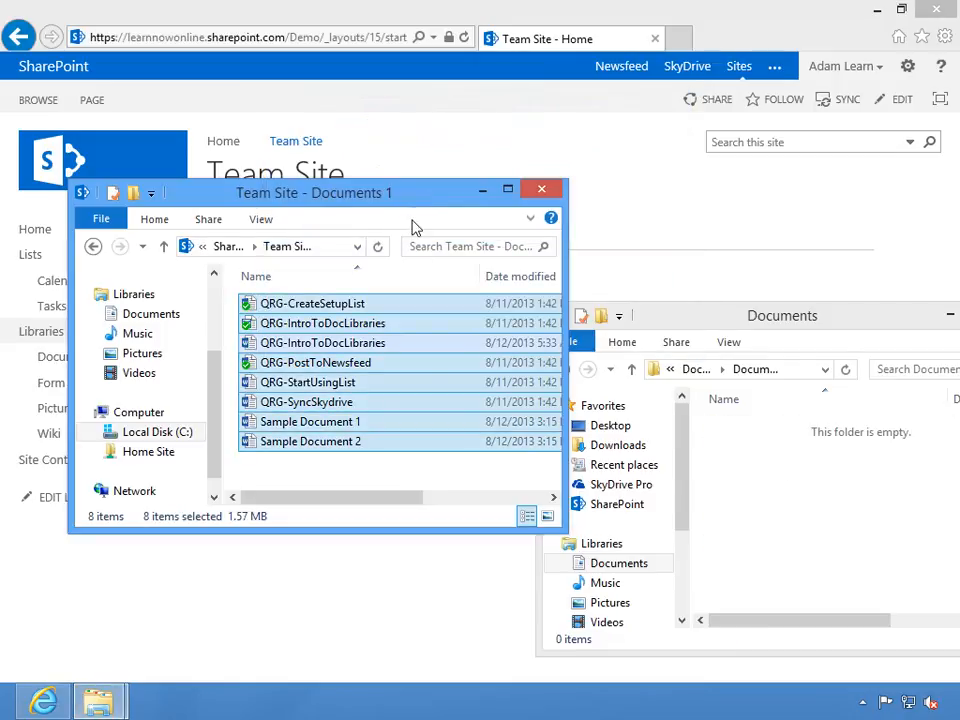
Close both File Explorer windows and open the Documents library from the Team Site home page
drag(683, 323, 529, 314)
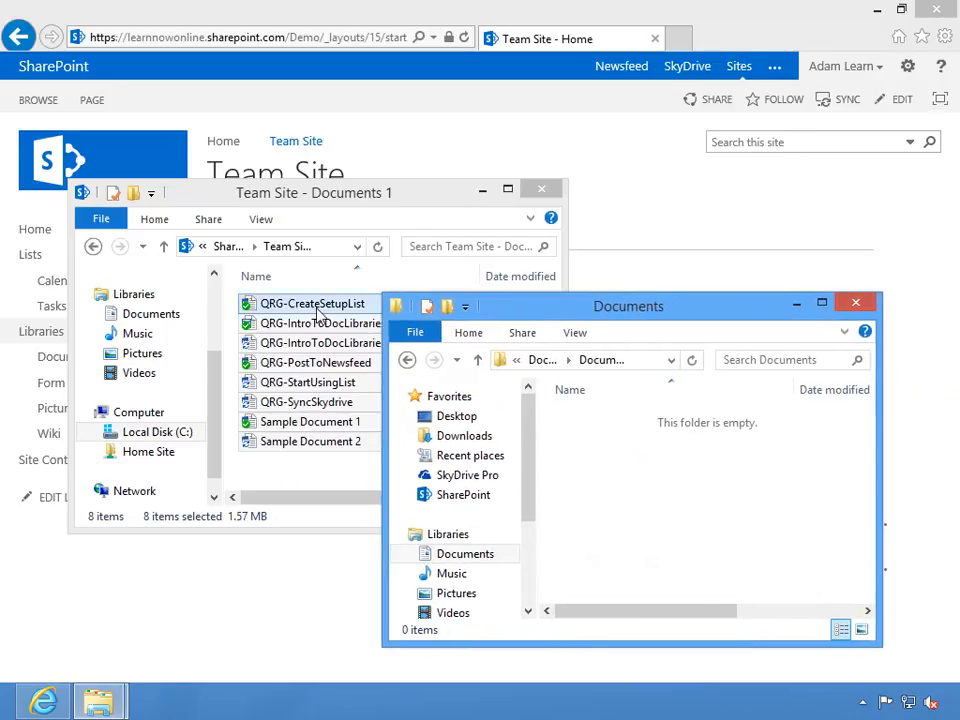
shift+click(318, 443)
shift+click(303, 308)
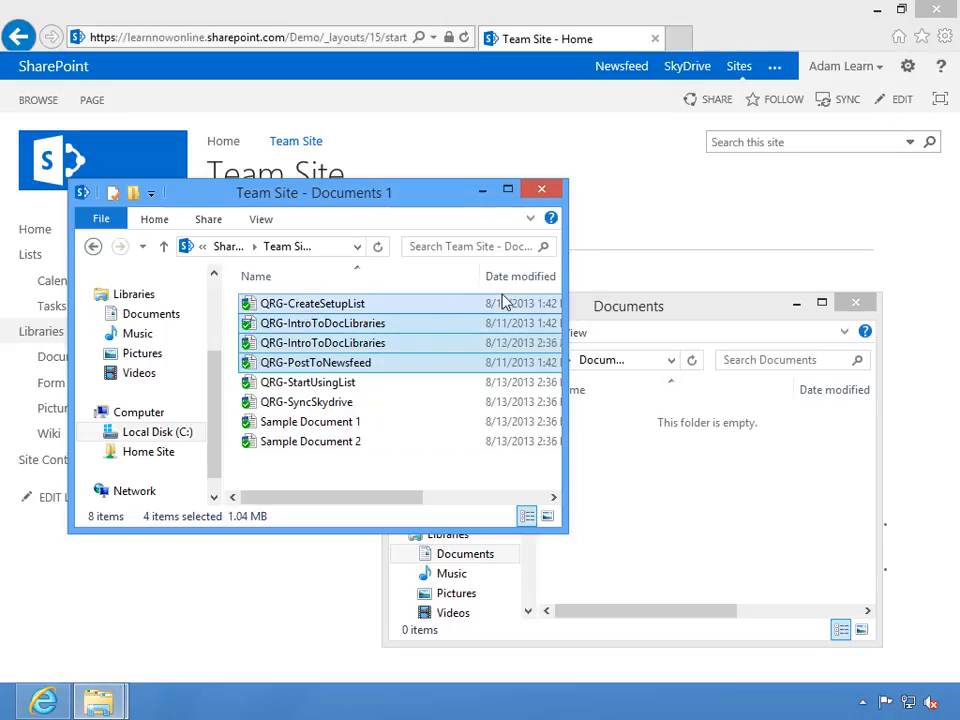
click(550, 200)
click(857, 309)
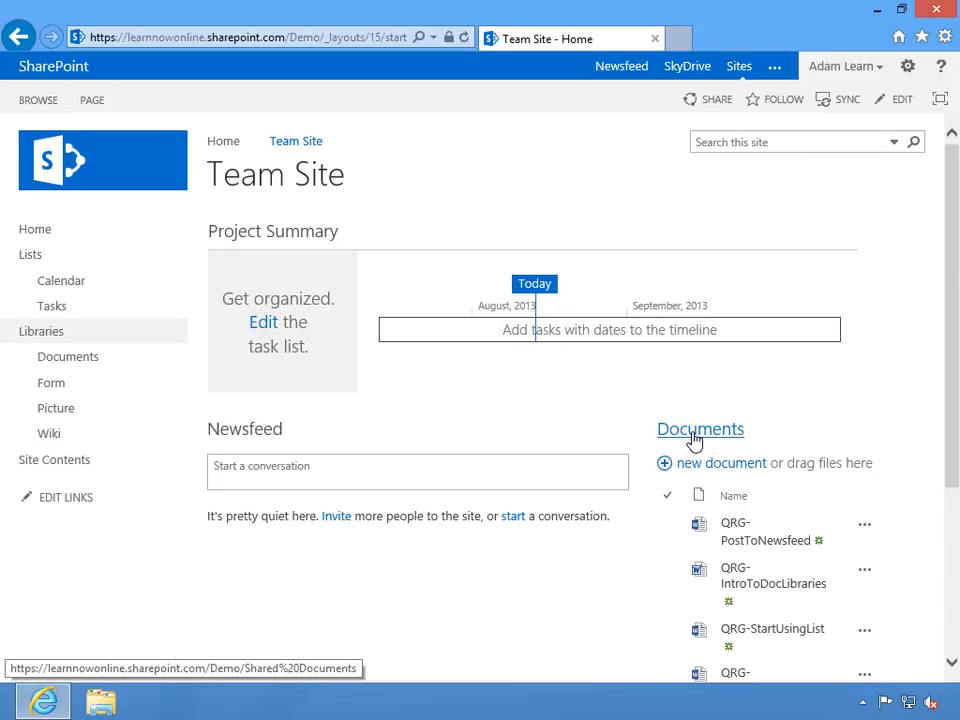
click(695, 437)
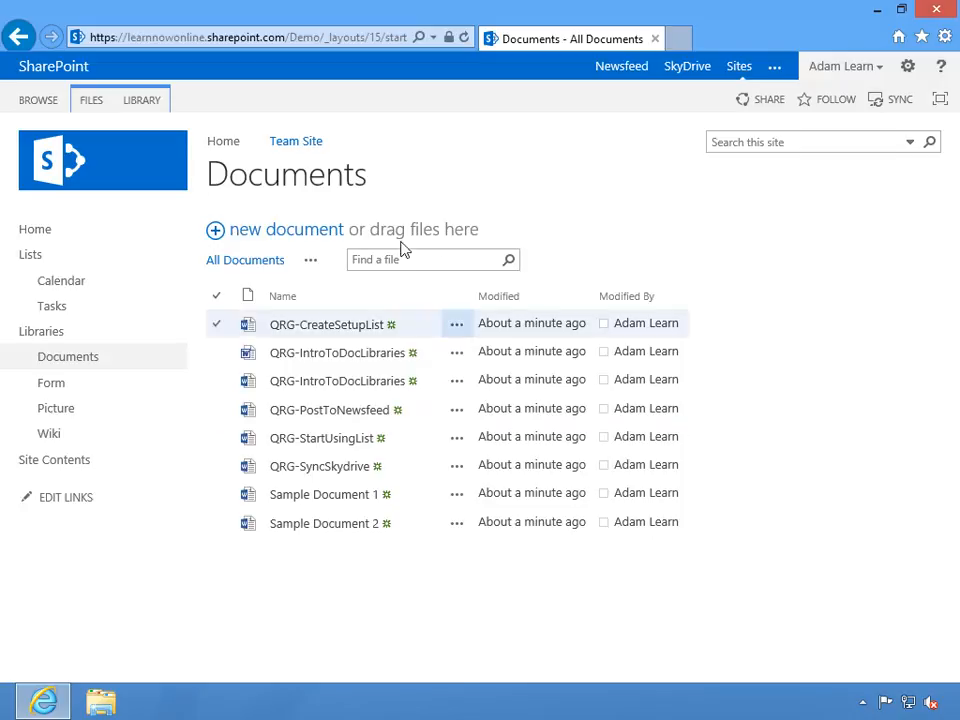
Upload Sample Document 2 from the SharePoint folder Team Site - Documents 1 to the library, overwriting the existing file
click(99, 106)
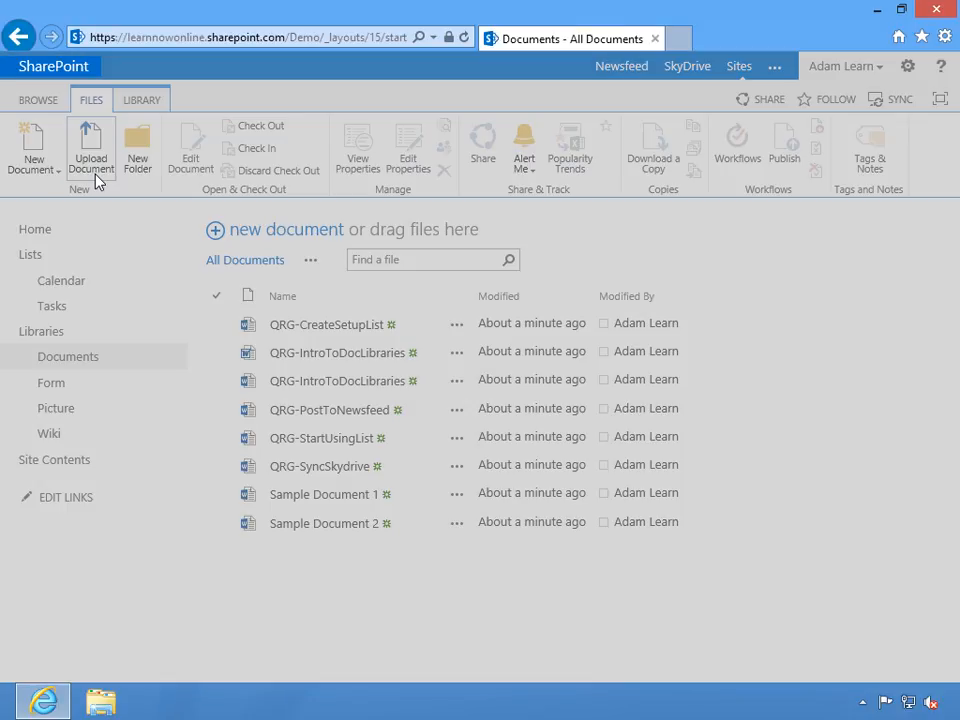
click(91, 160)
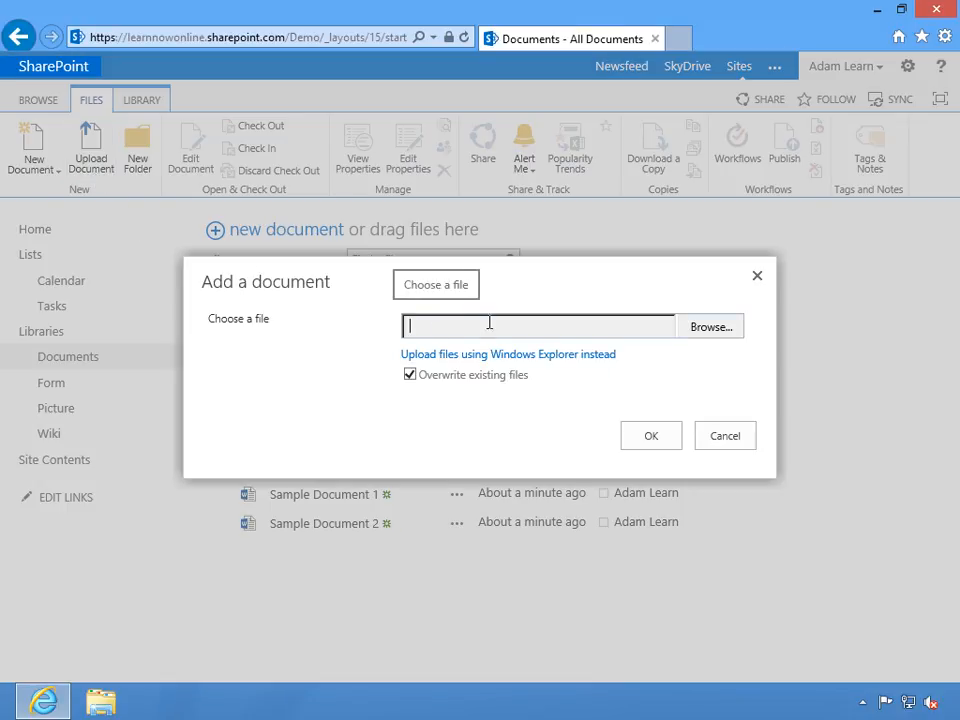
click(703, 331)
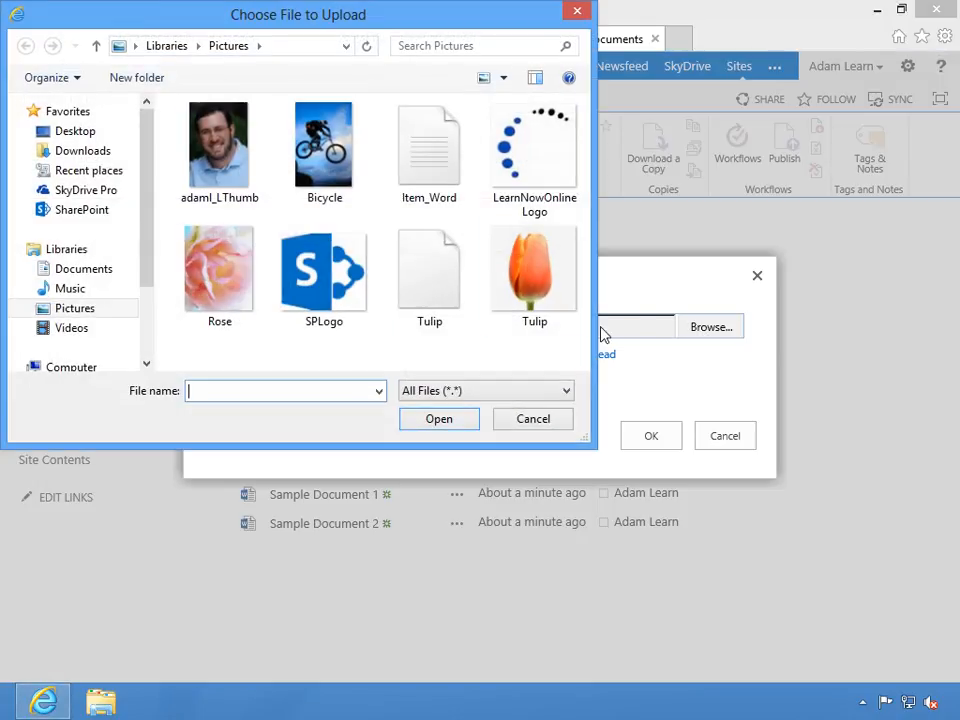
click(100, 271)
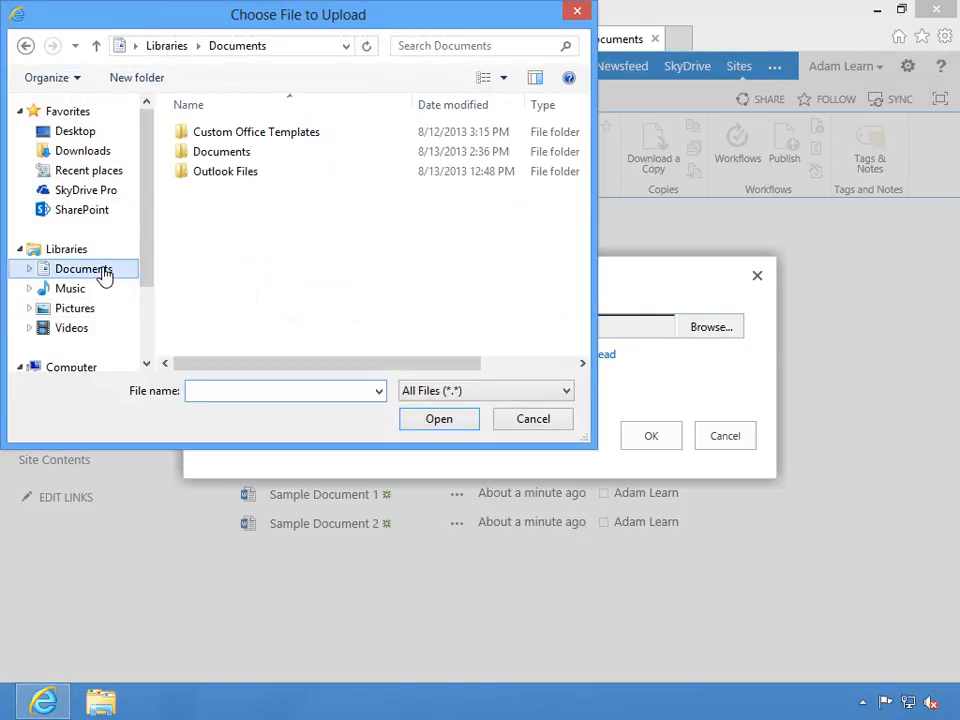
double_click(229, 155)
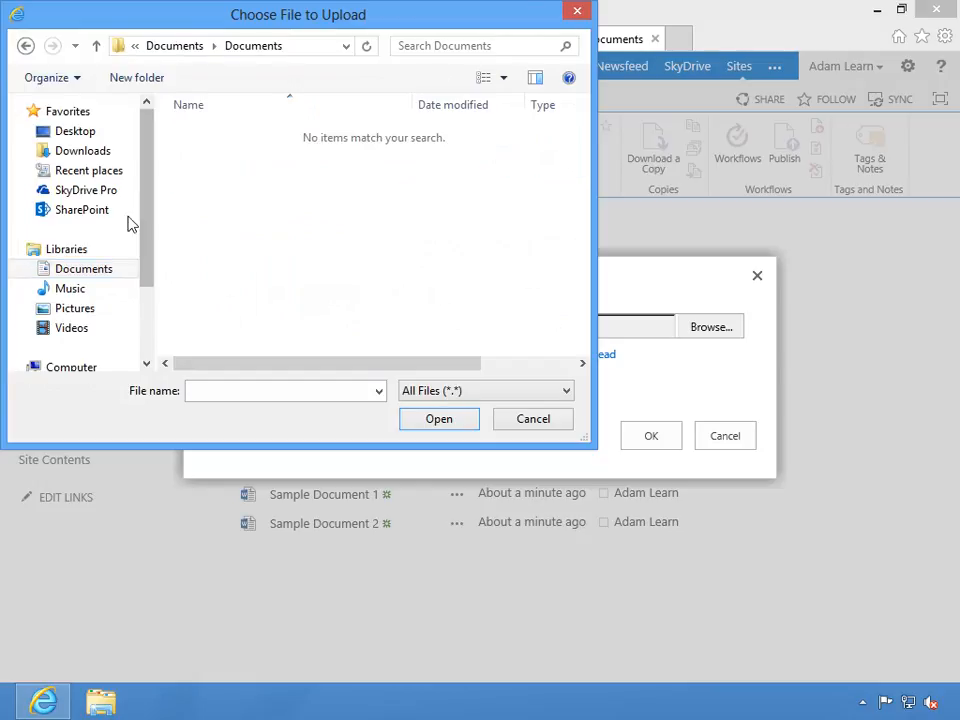
click(91, 219)
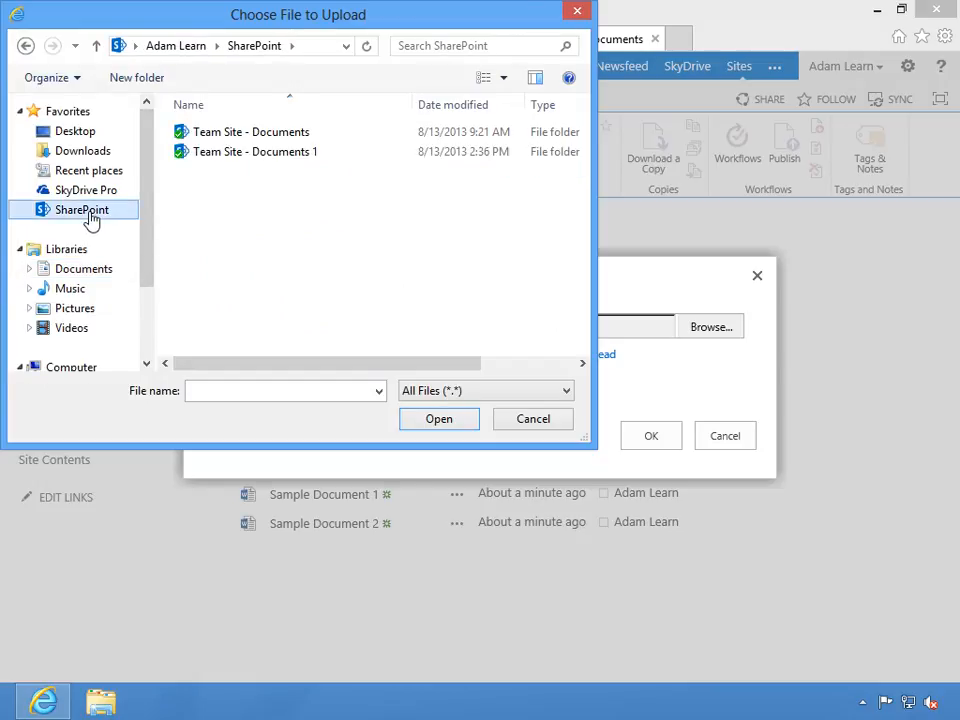
double_click(252, 157)
double_click(255, 272)
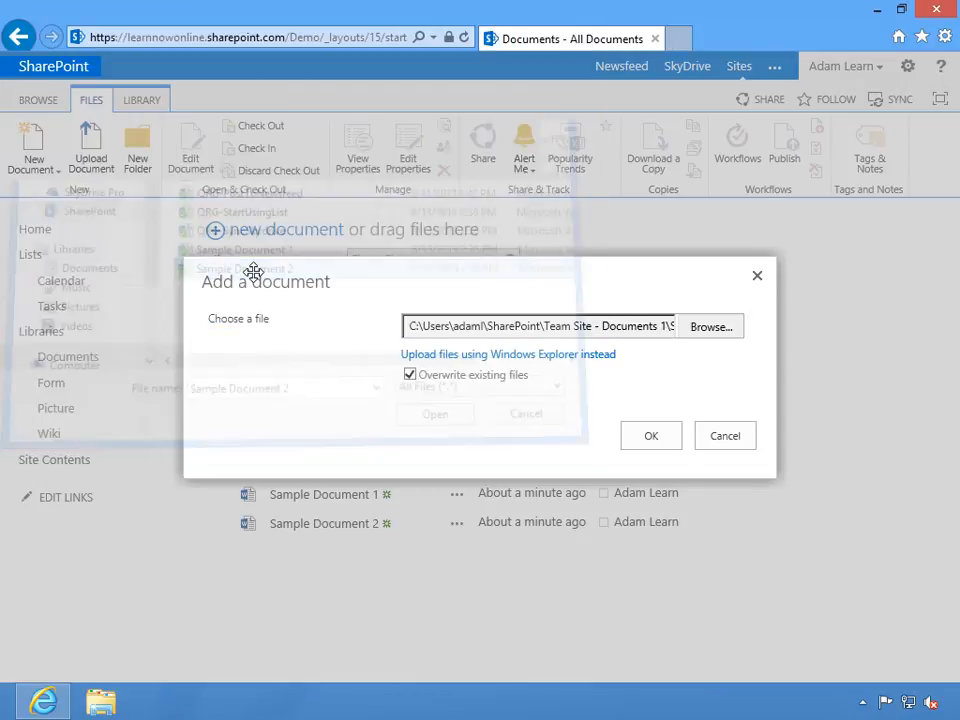
click(652, 437)
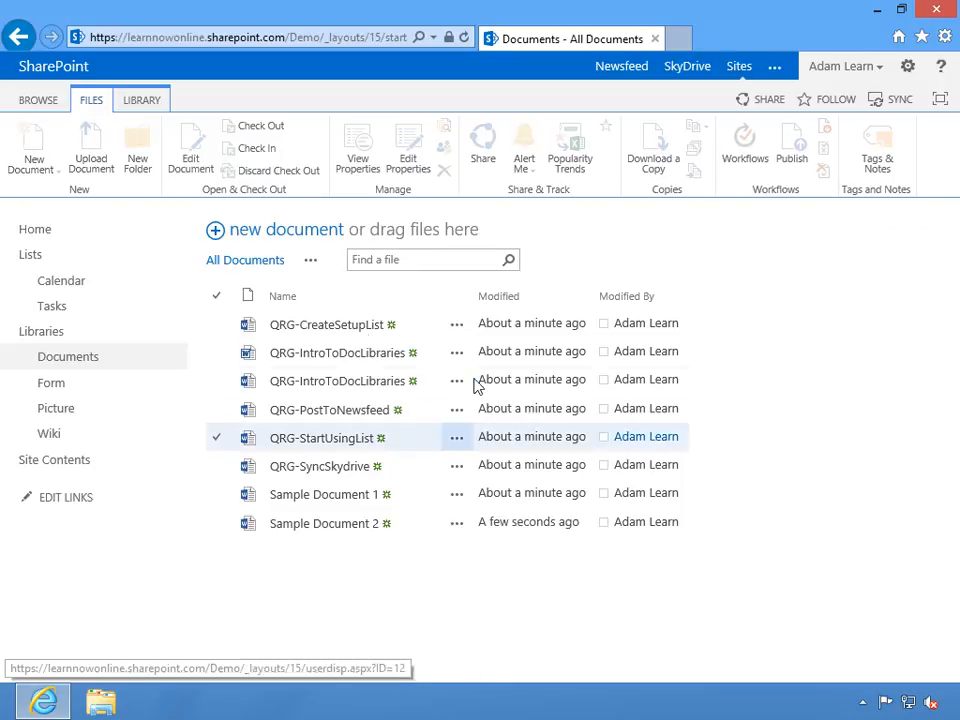
View the library's files through the upload dialog's Windows Explorer option, enlarge that window, then close it and cancel the upload
click(99, 166)
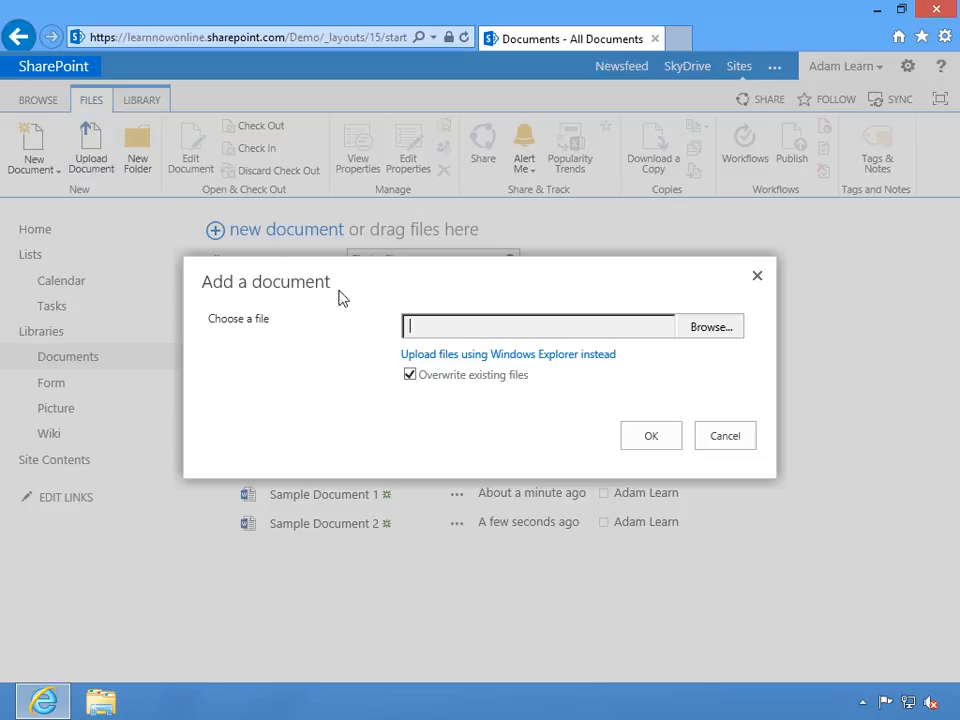
click(470, 366)
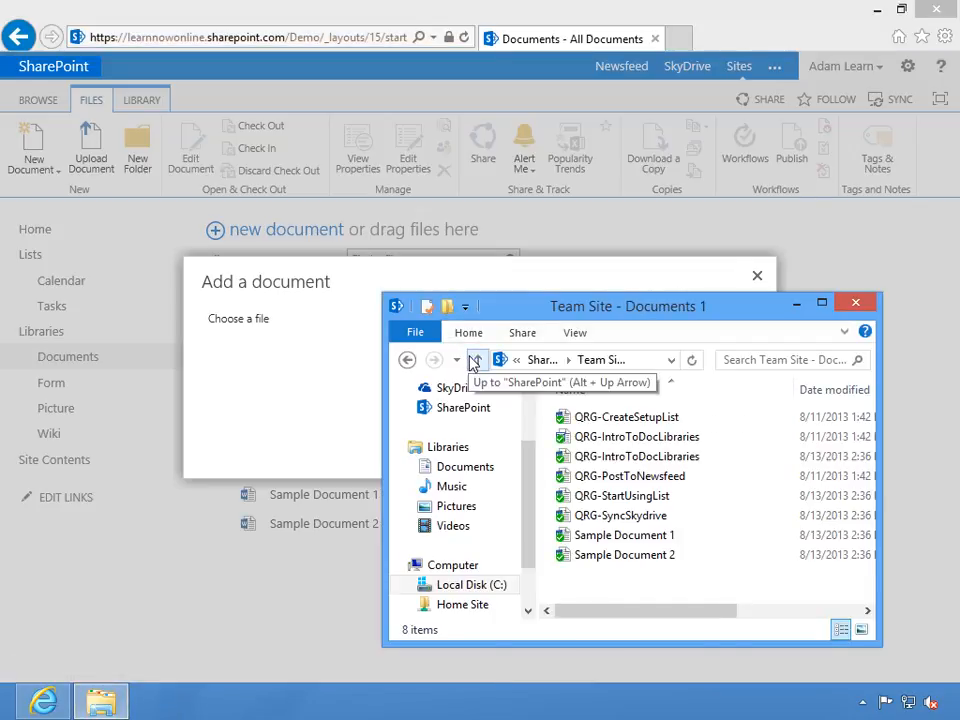
drag(377, 285, 345, 240)
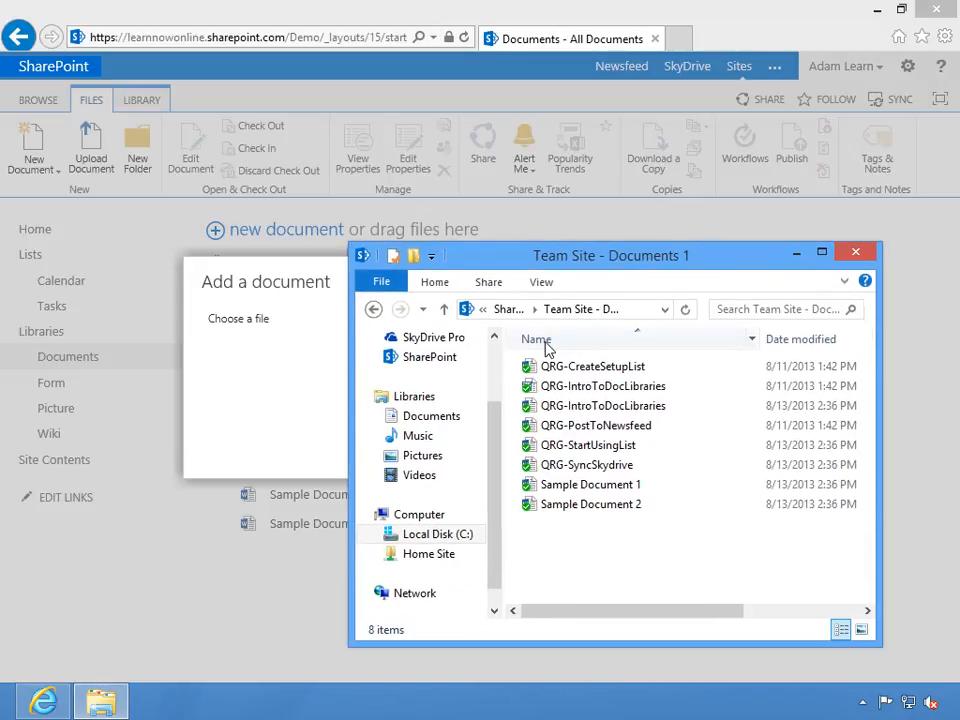
click(856, 257)
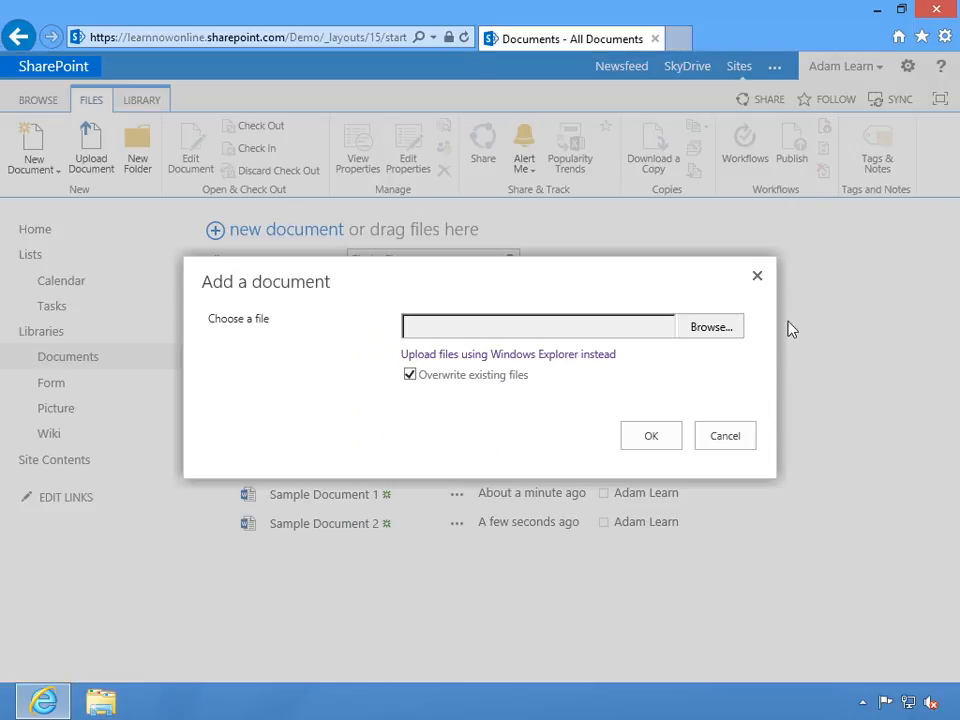
click(727, 437)
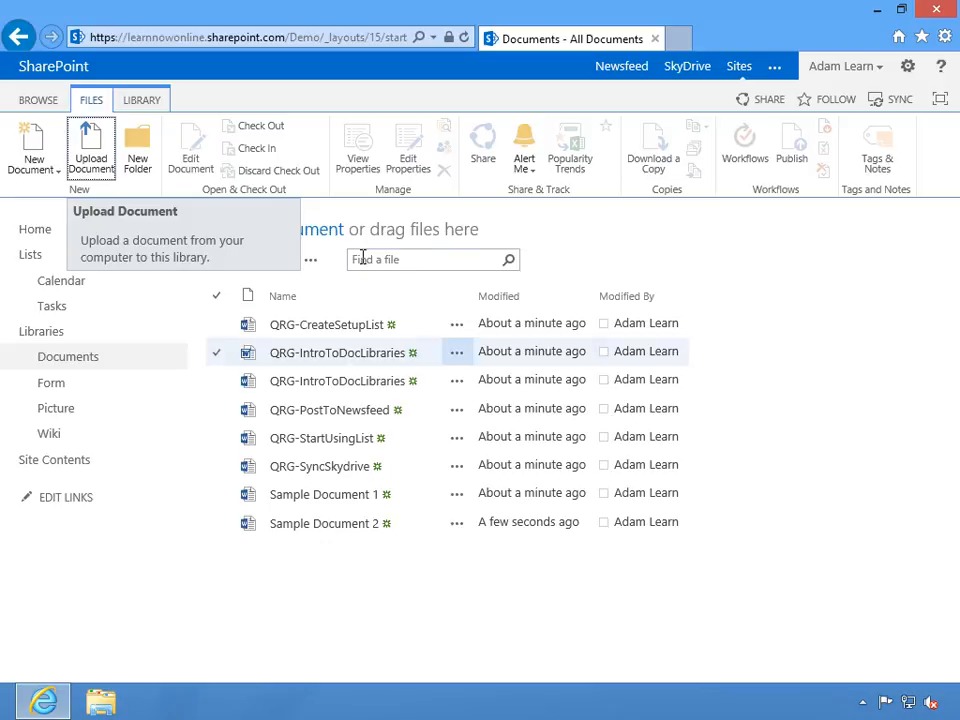
Show the library in File Explorer using the Open with Explorer command, then close the window
click(142, 100)
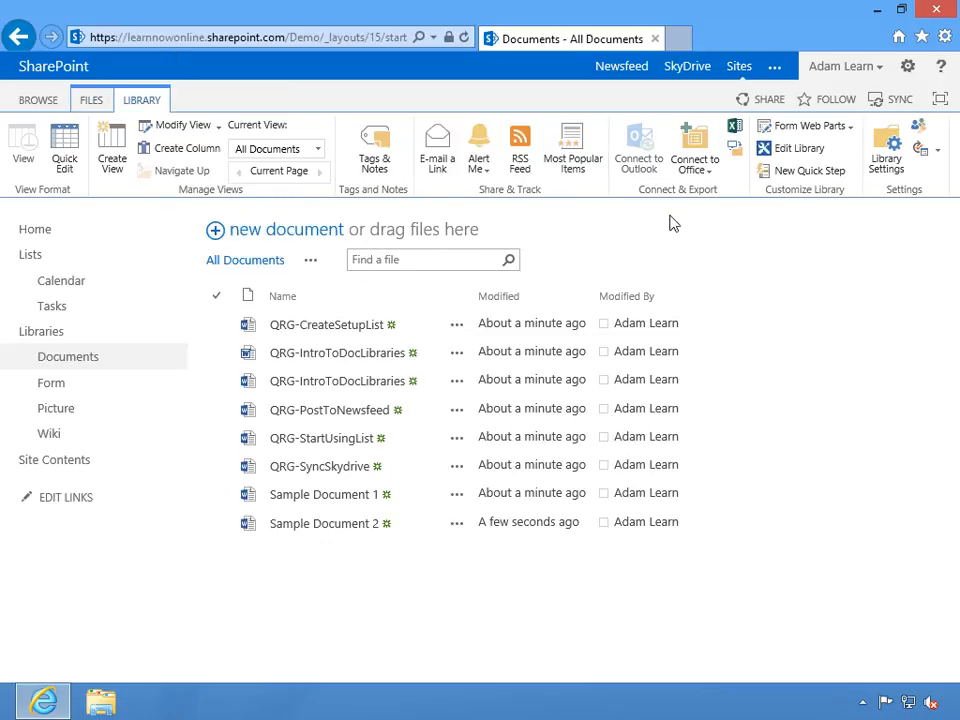
click(737, 158)
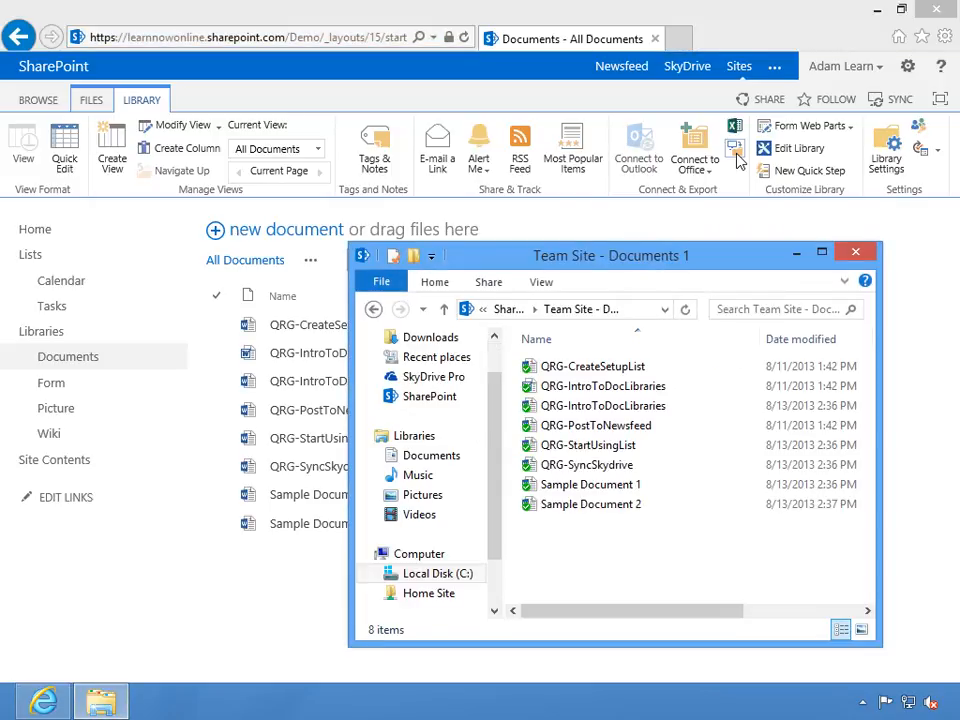
click(855, 253)
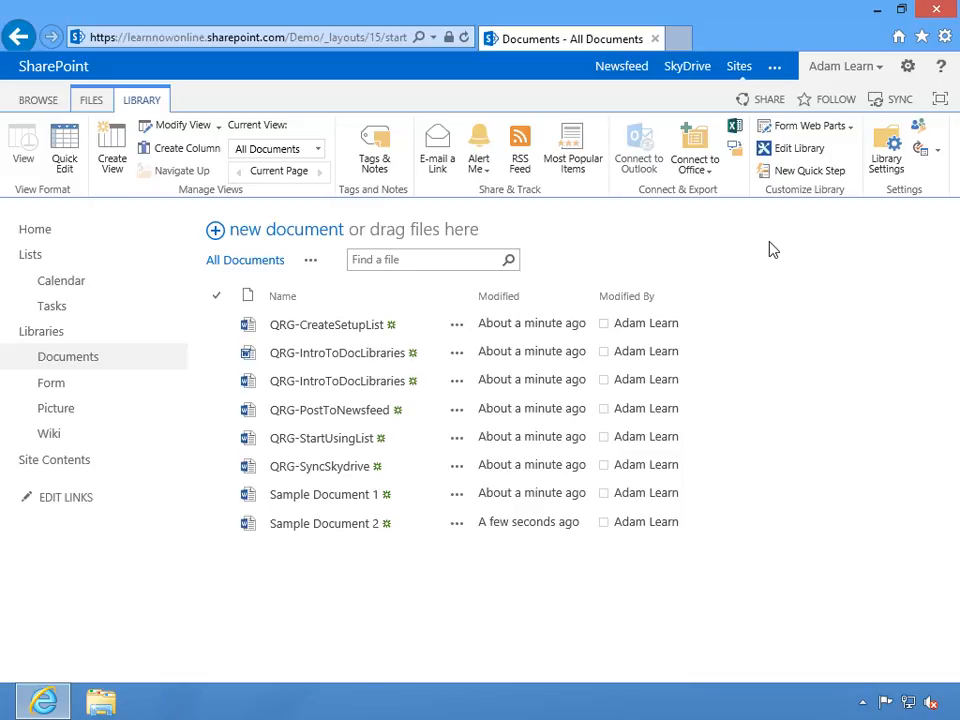
Create a new Word document from the library's ribbon with the text "Demonstration of a document created from the new button."
click(99, 104)
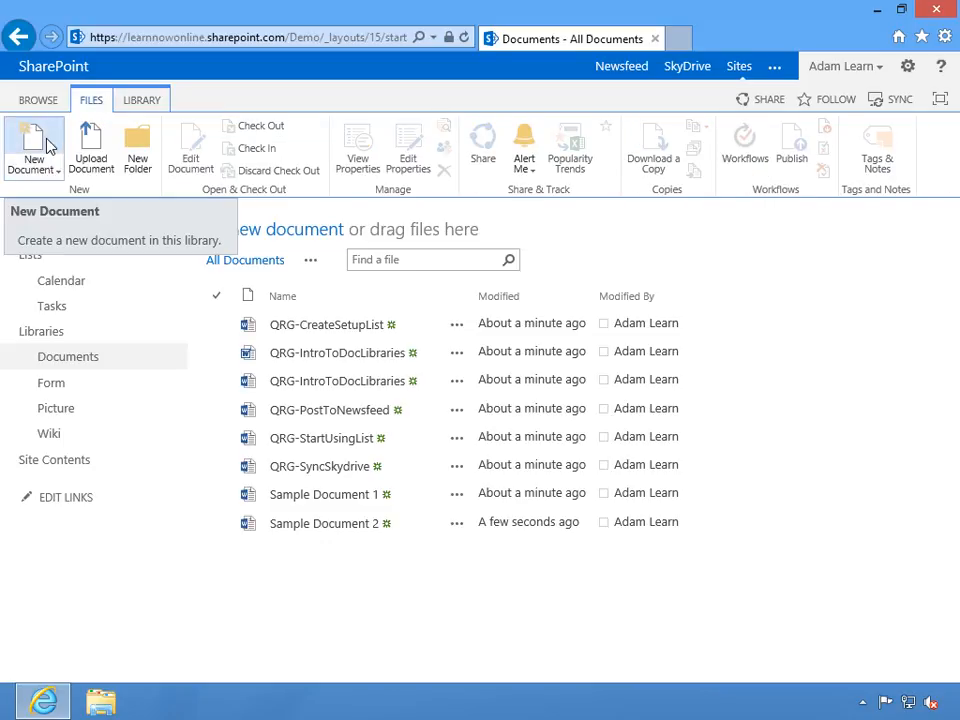
click(49, 168)
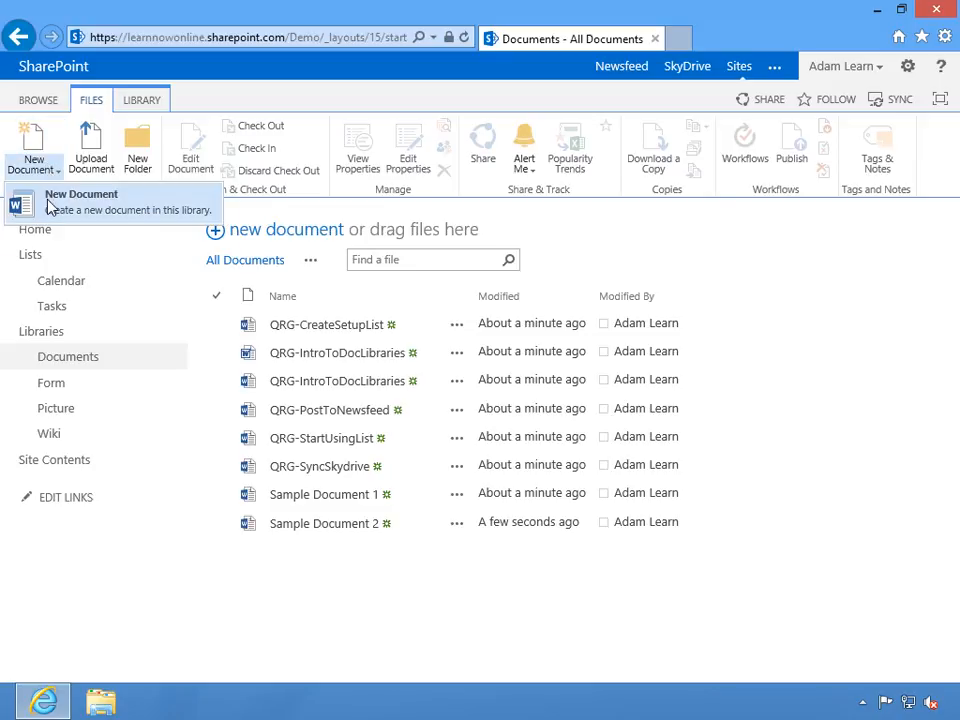
click(50, 207)
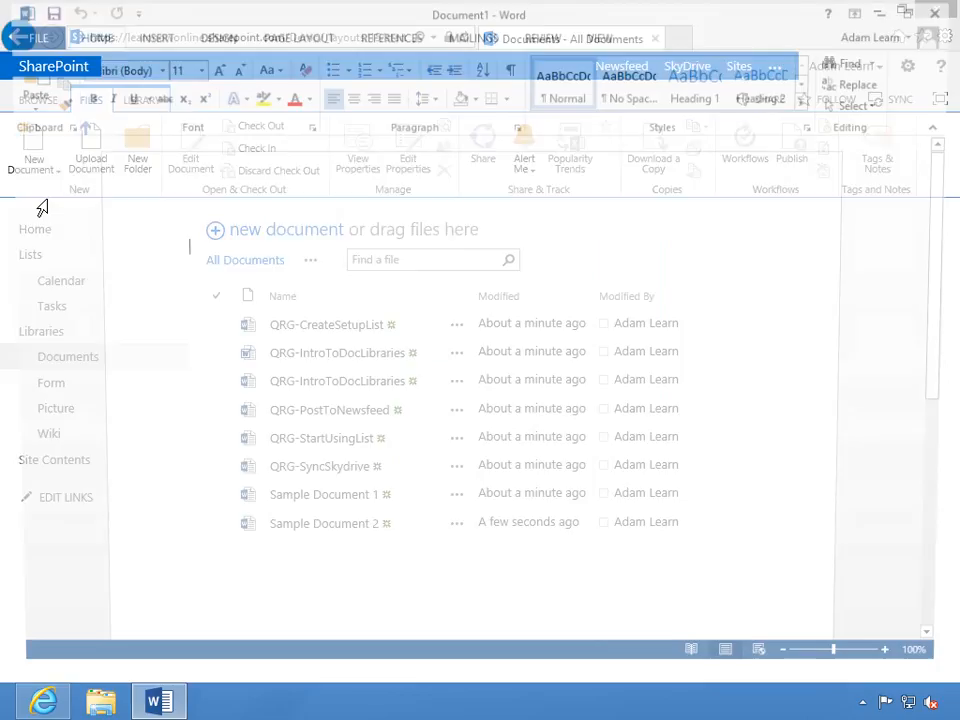
text(D)
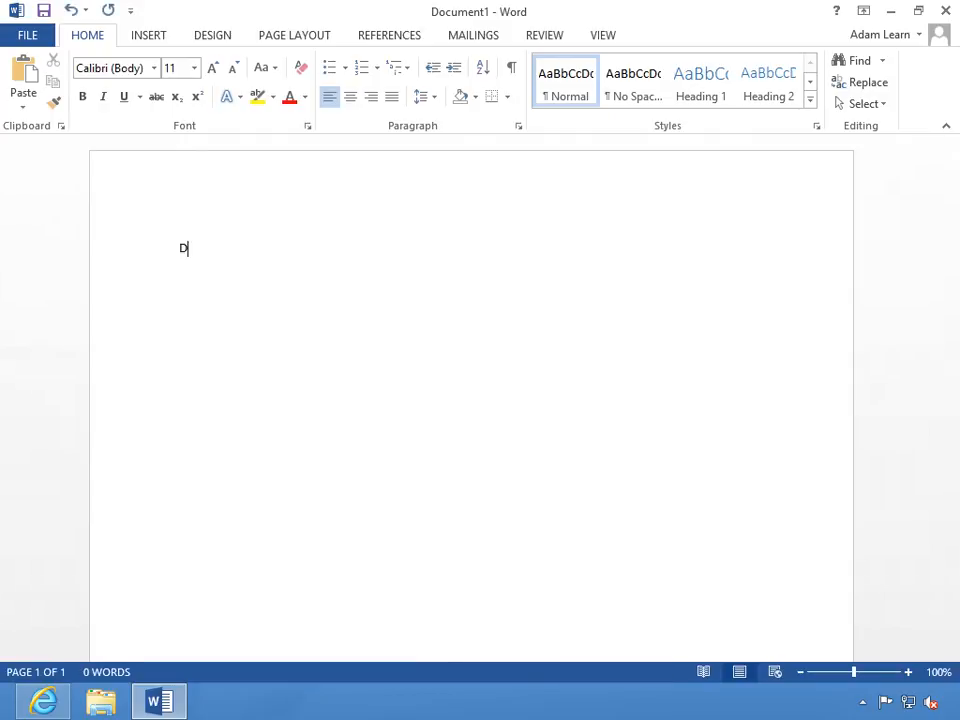
text(emonstration of a document cr)
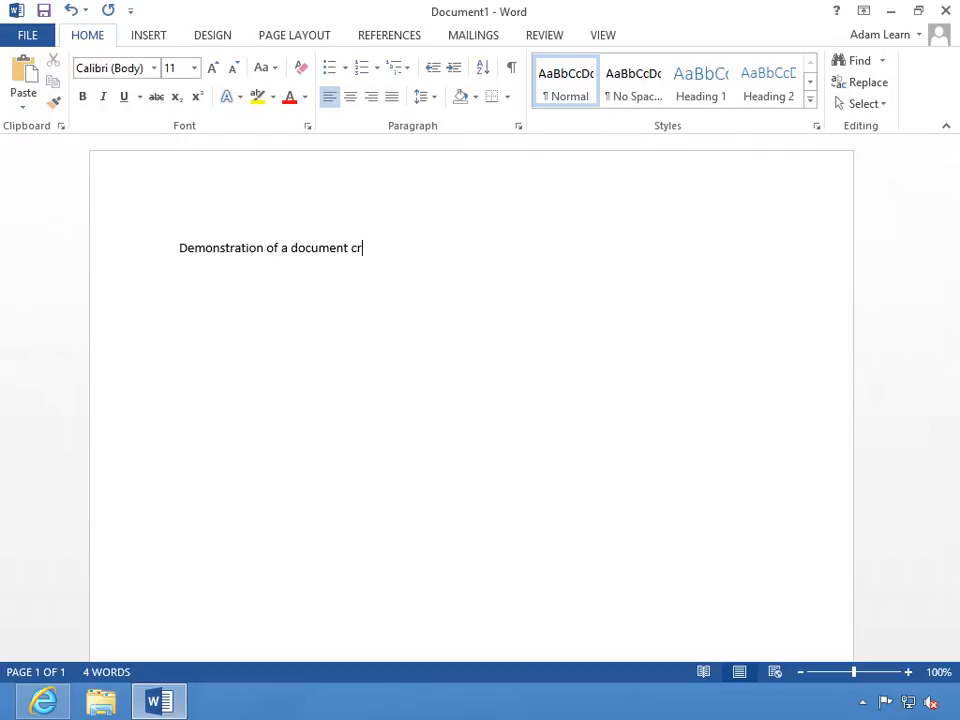
text(eated from the new button.)
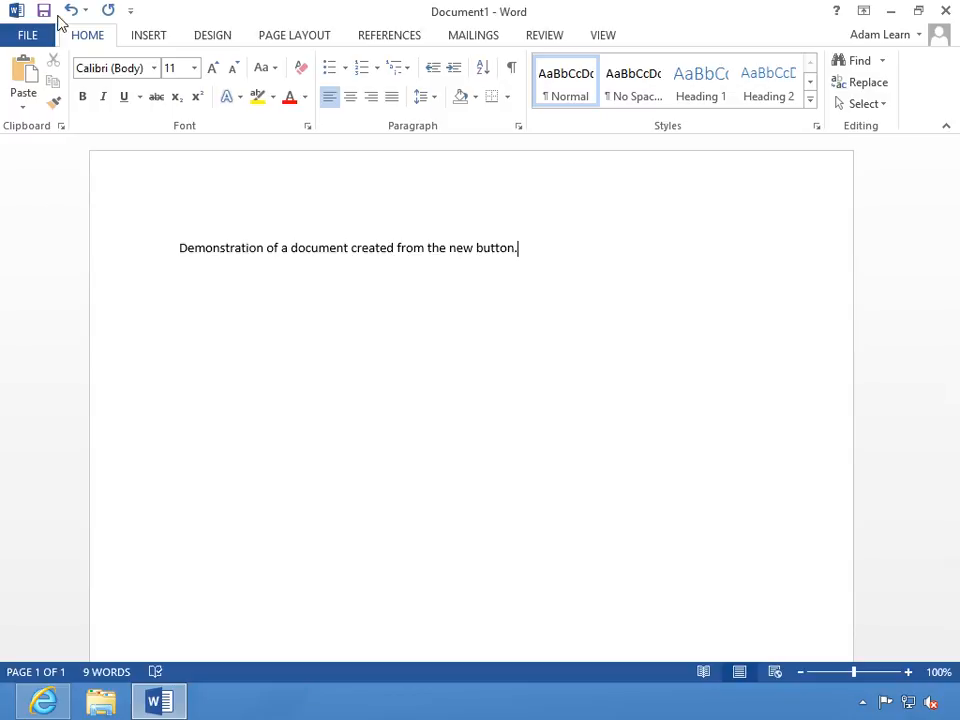
Save the document as Demo-NewFromRibbon in the Shared Documents folder of the Demo site and close Word
click(44, 12)
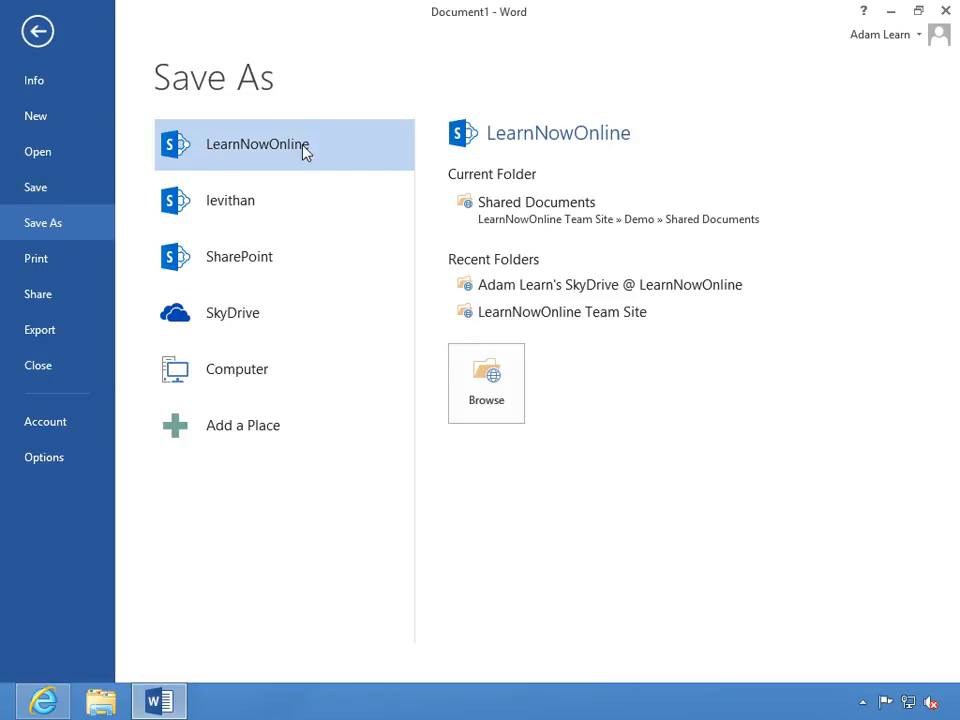
click(538, 217)
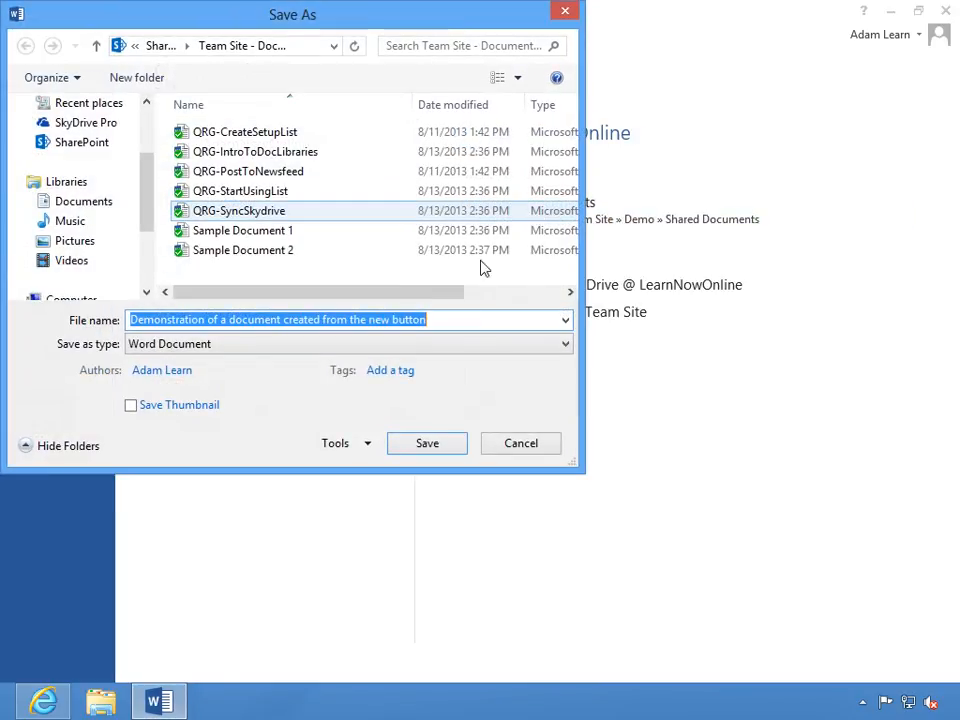
drag(441, 320, 85, 325)
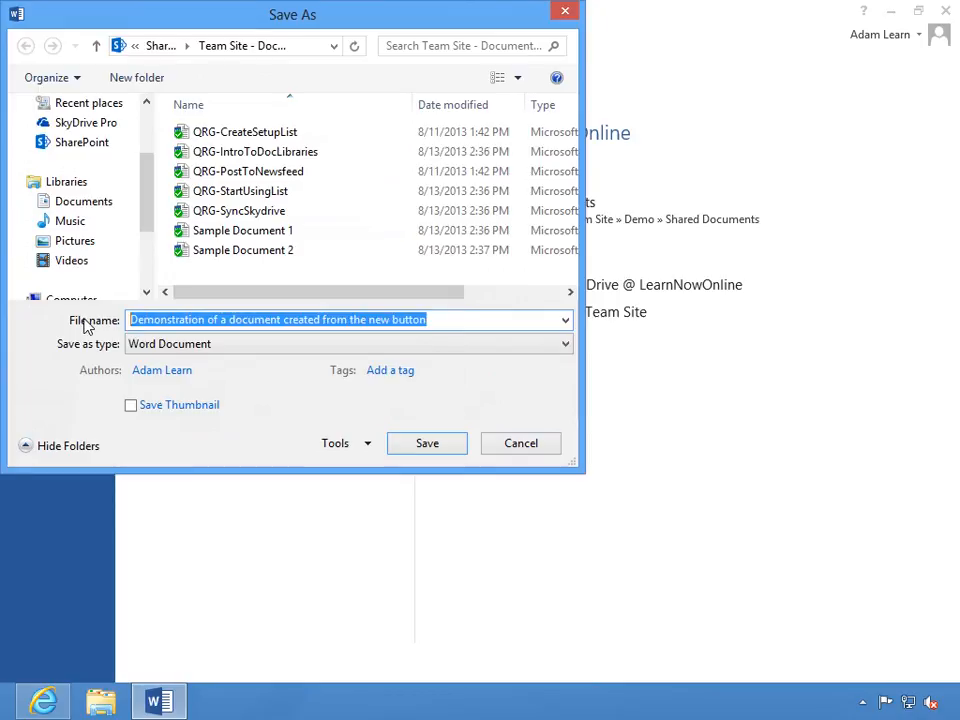
text(De)
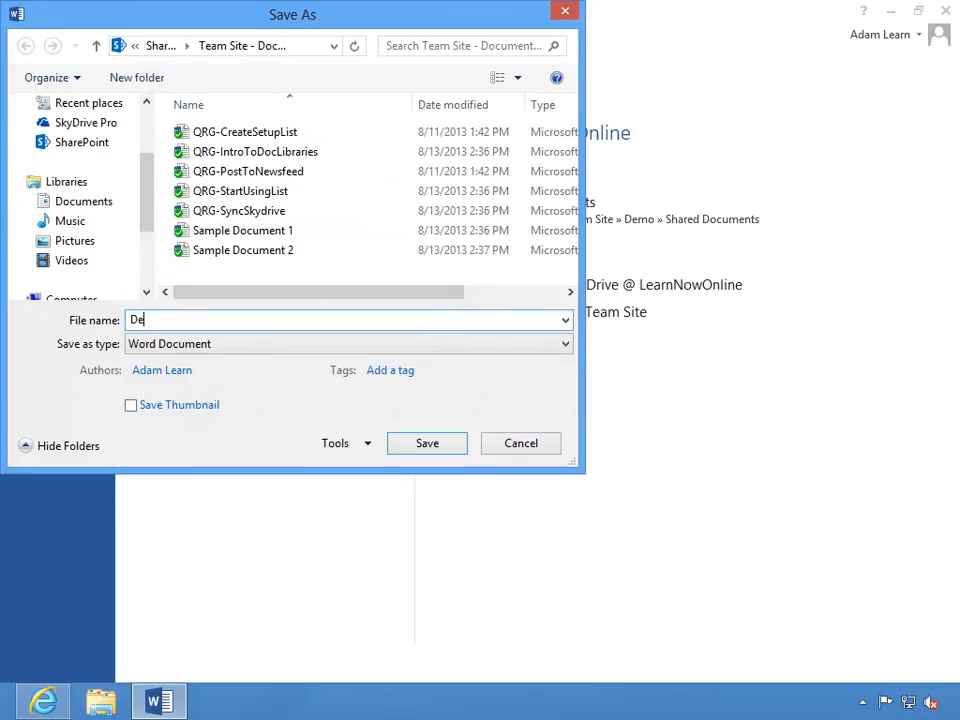
text(mo-NewFrom)
key(BackSpace)
text(Ribb)
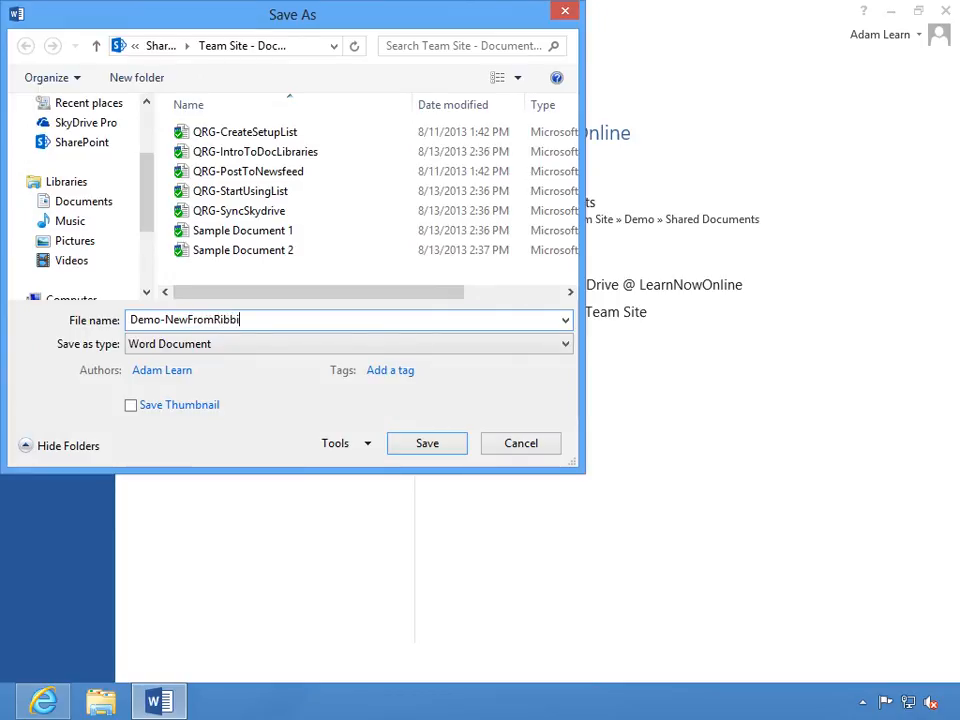
text(on)
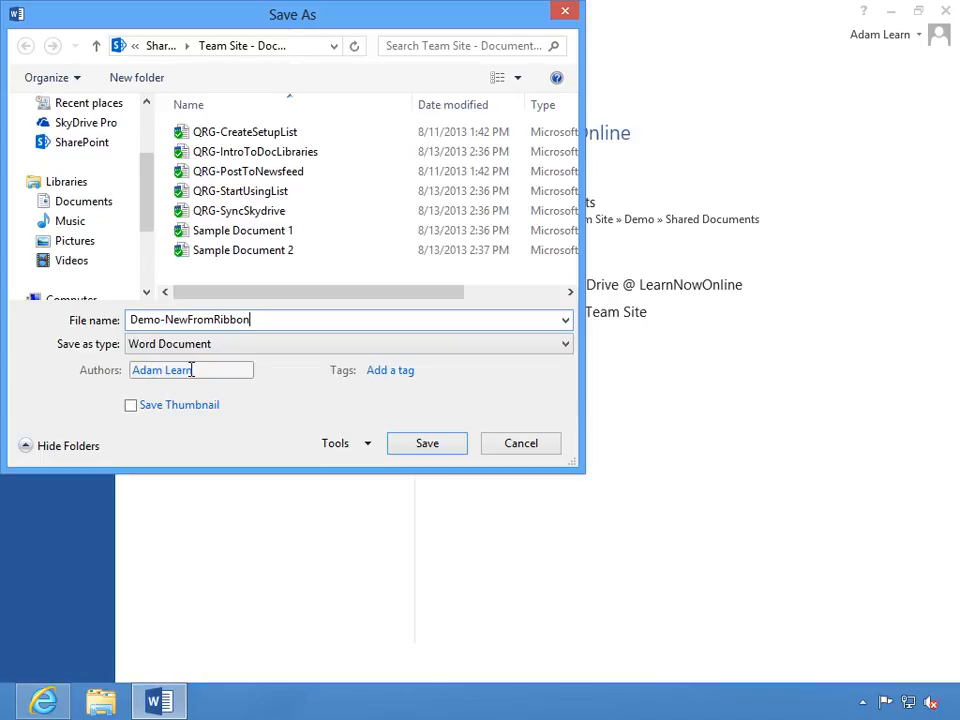
click(437, 446)
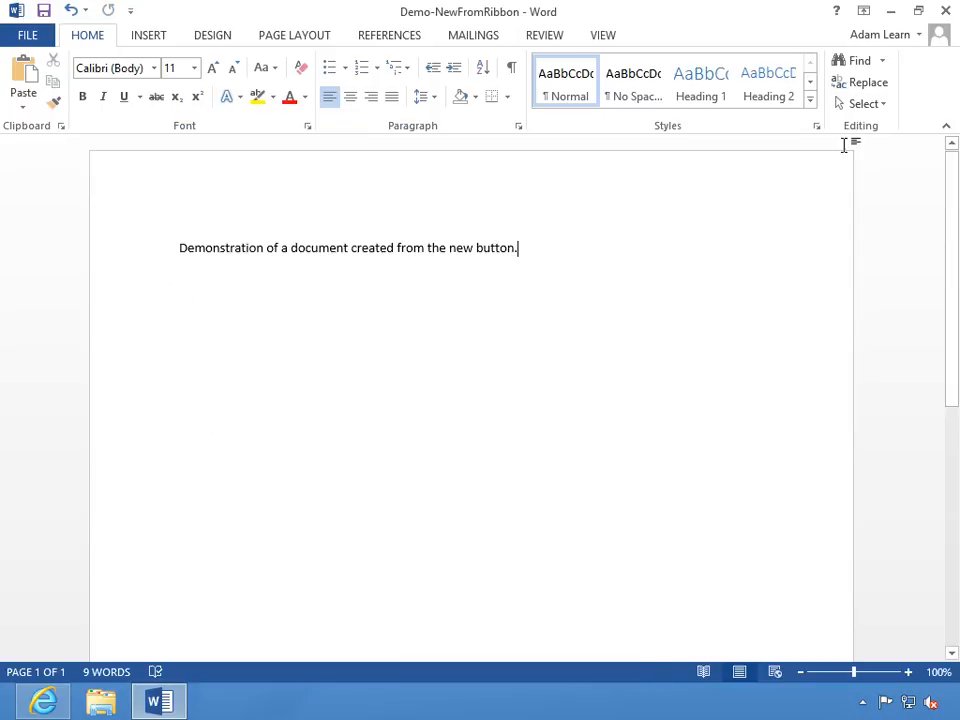
click(946, 10)
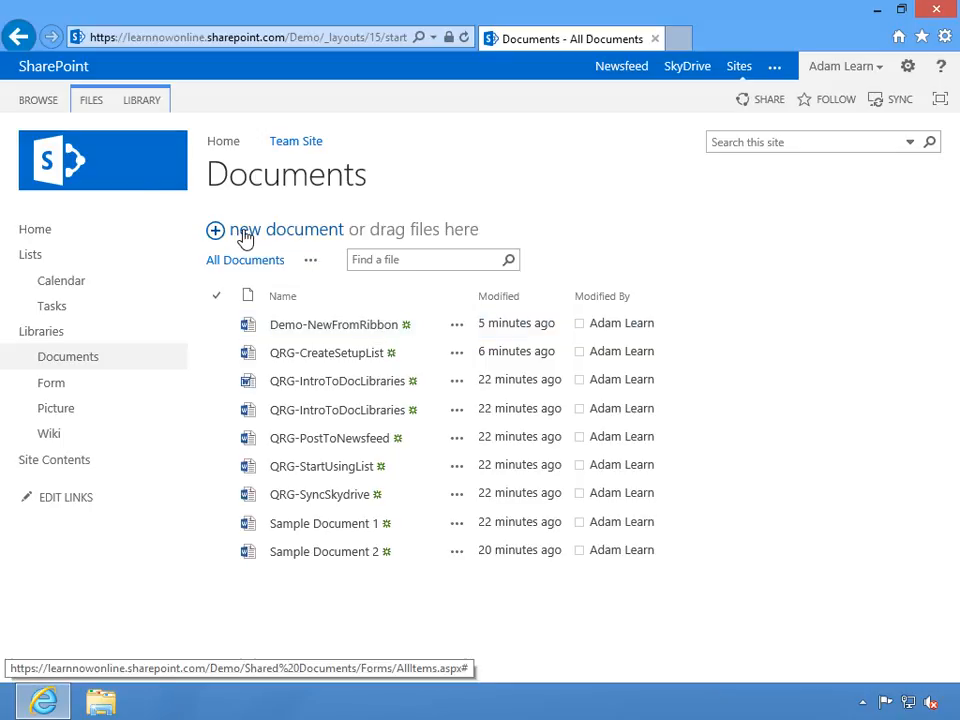
Create a new Word document named Demo-NewFromHeader from the new document link above the library's file list
click(300, 238)
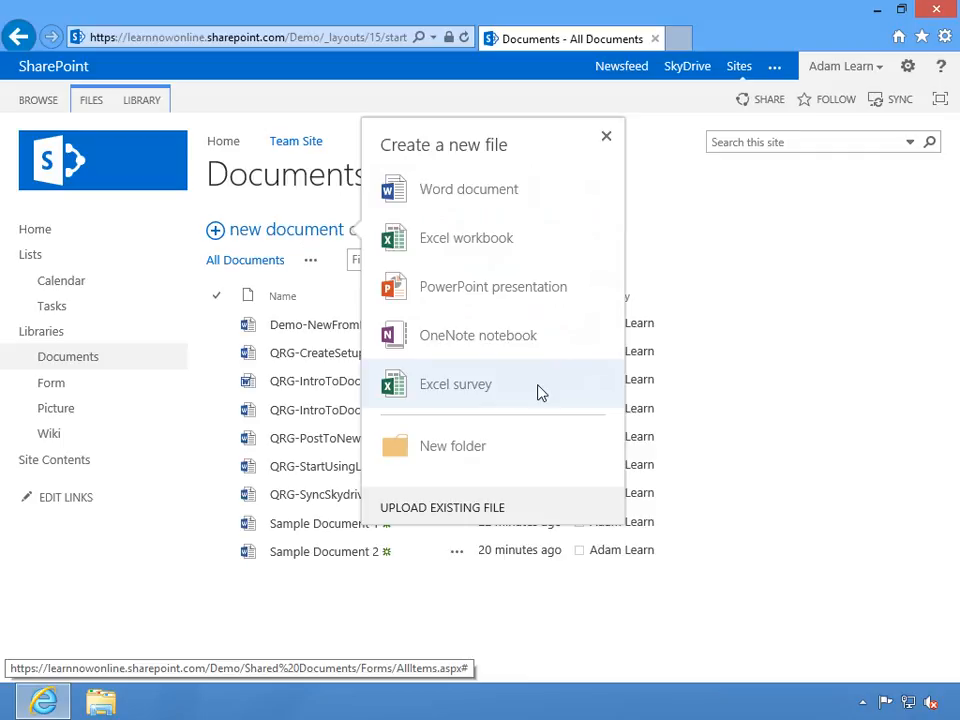
click(482, 192)
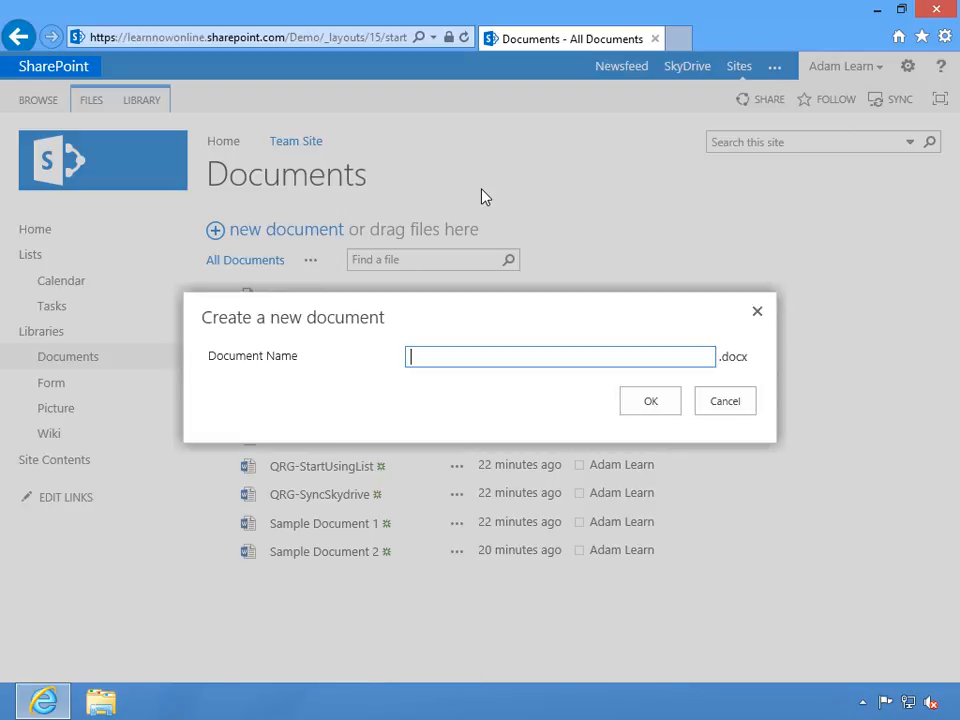
text(Demo-NewFromHeader)
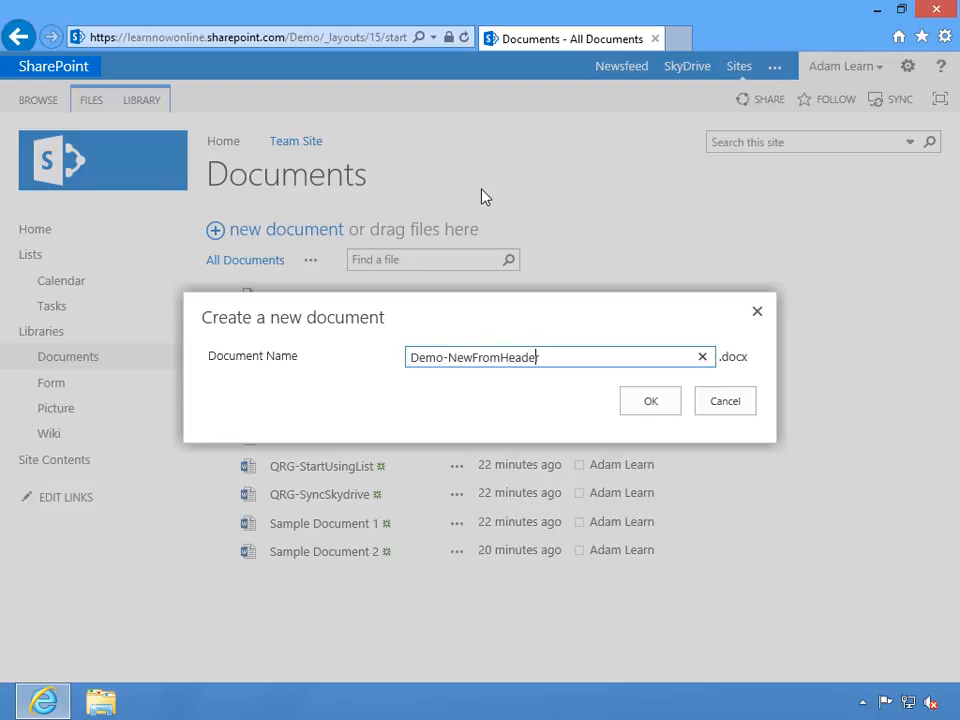
click(634, 399)
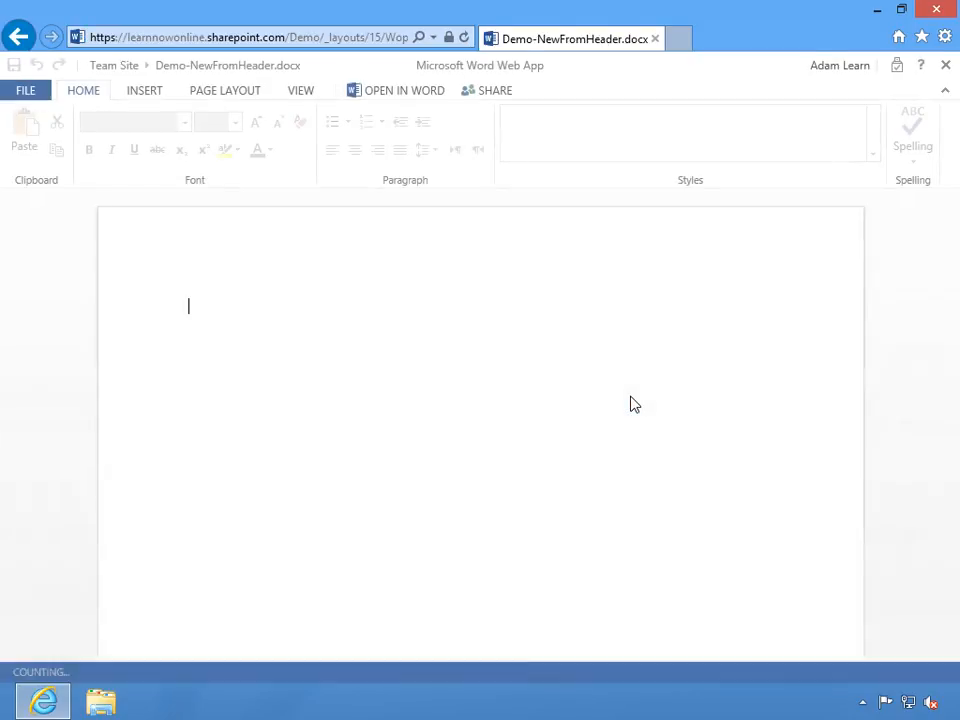
Enter the text "Demonstration new from HEader." and open the document in desktop Word, saving the changes
text(Demons)
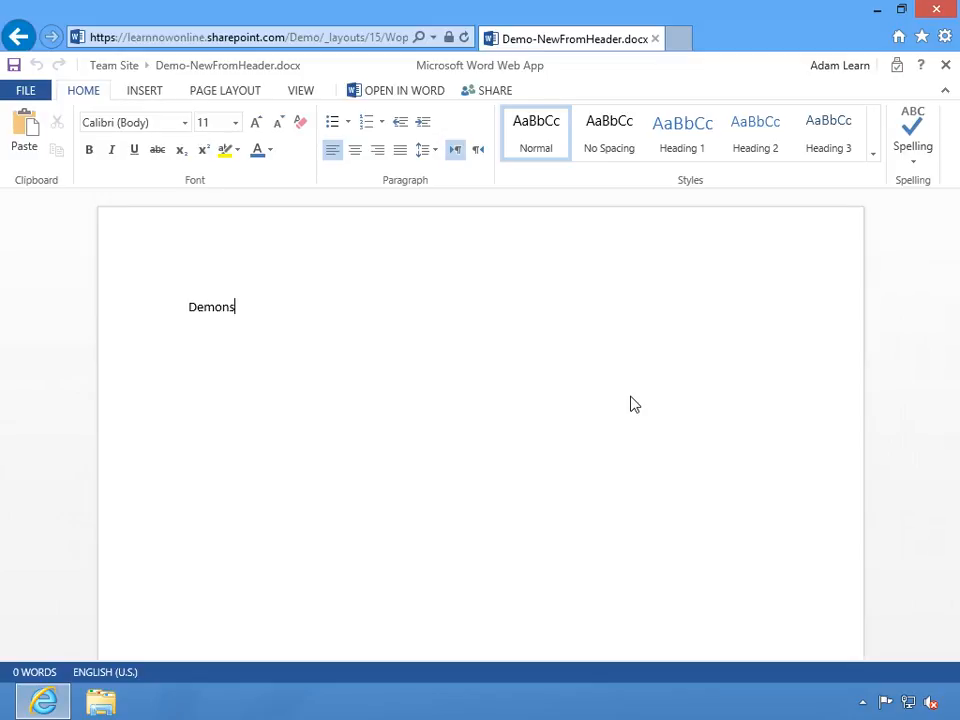
text(tration new from )
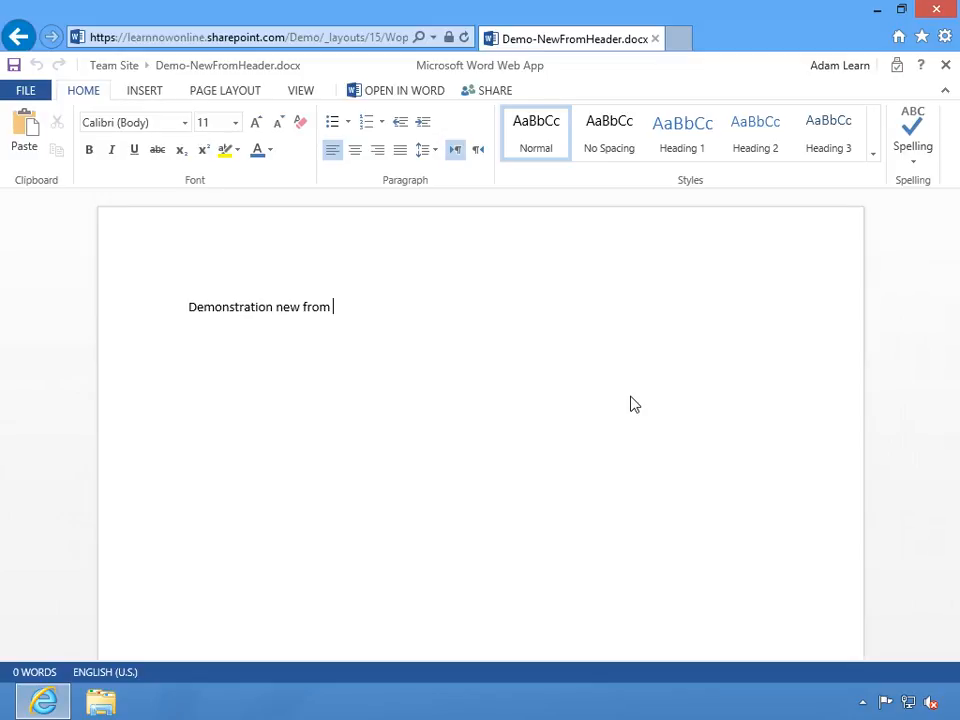
text(HEader.)
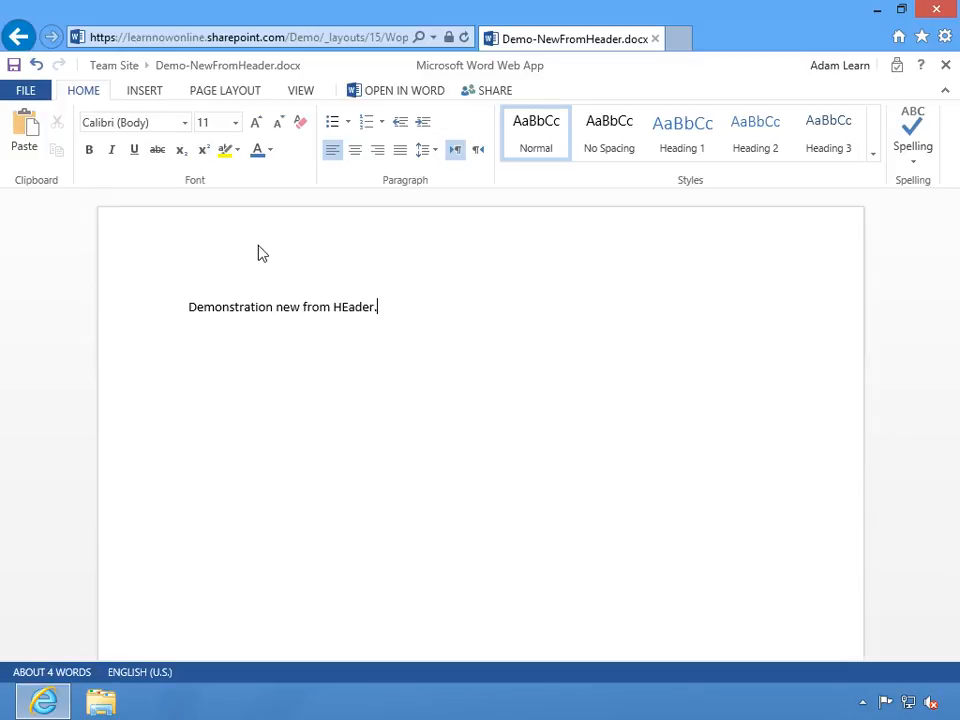
click(400, 93)
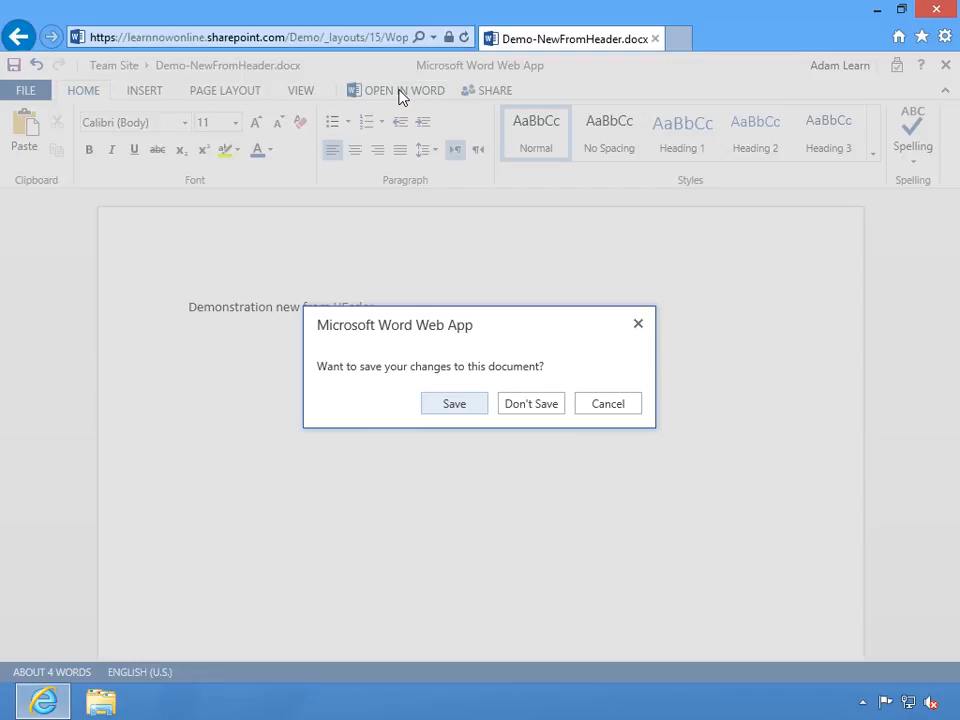
click(455, 405)
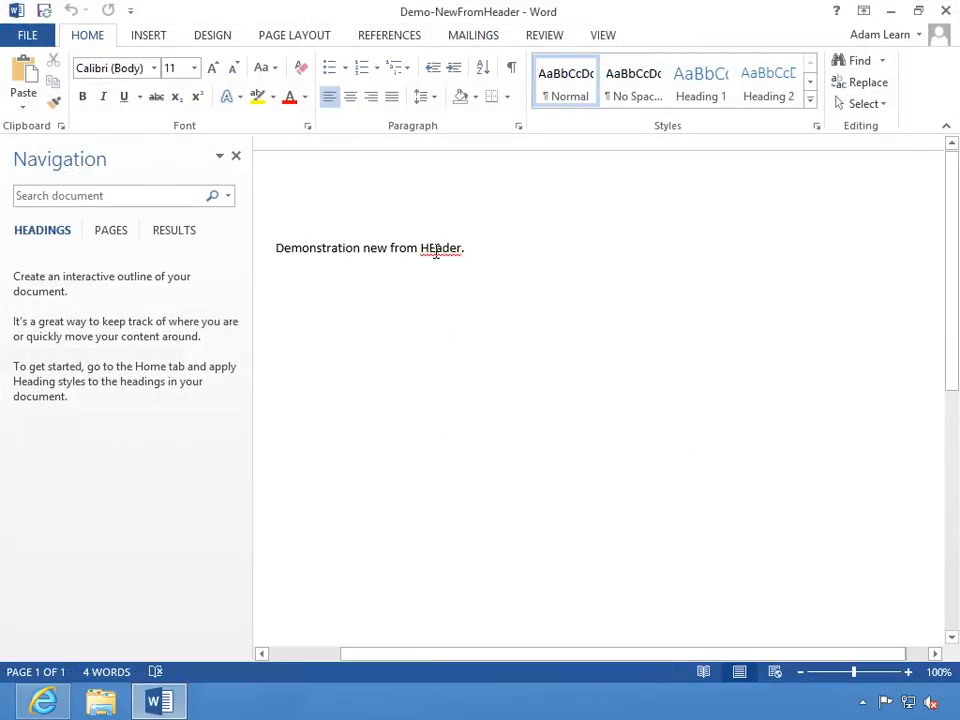
Correct "HEader" to "Header" and apply the Heading 2 style to the whole line
drag(430, 256, 437, 254)
text(e)
drag(495, 253, 296, 250)
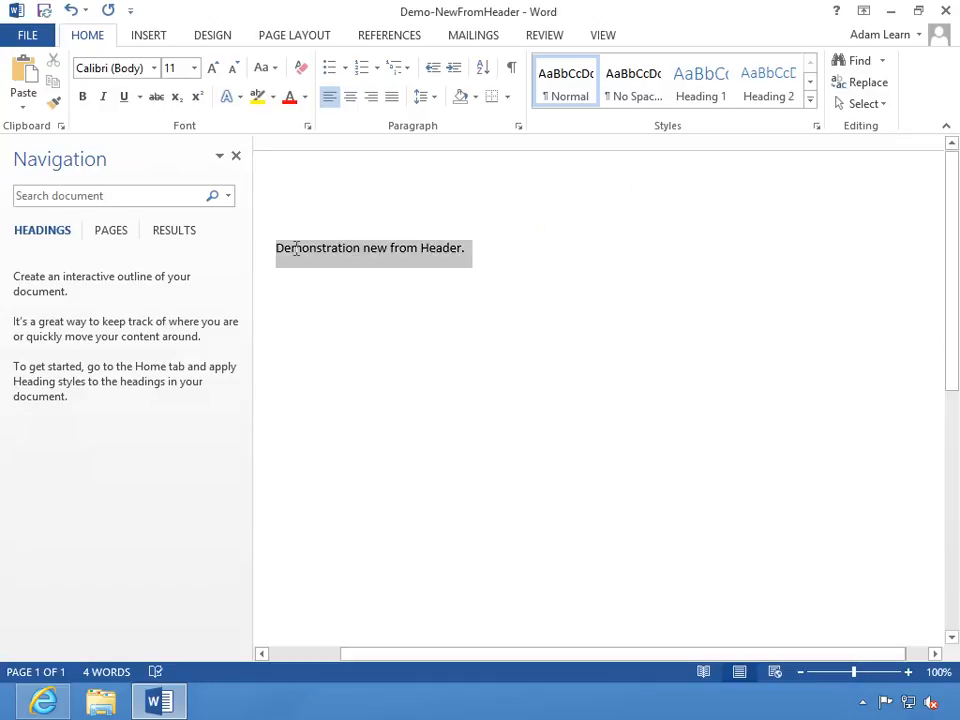
click(755, 96)
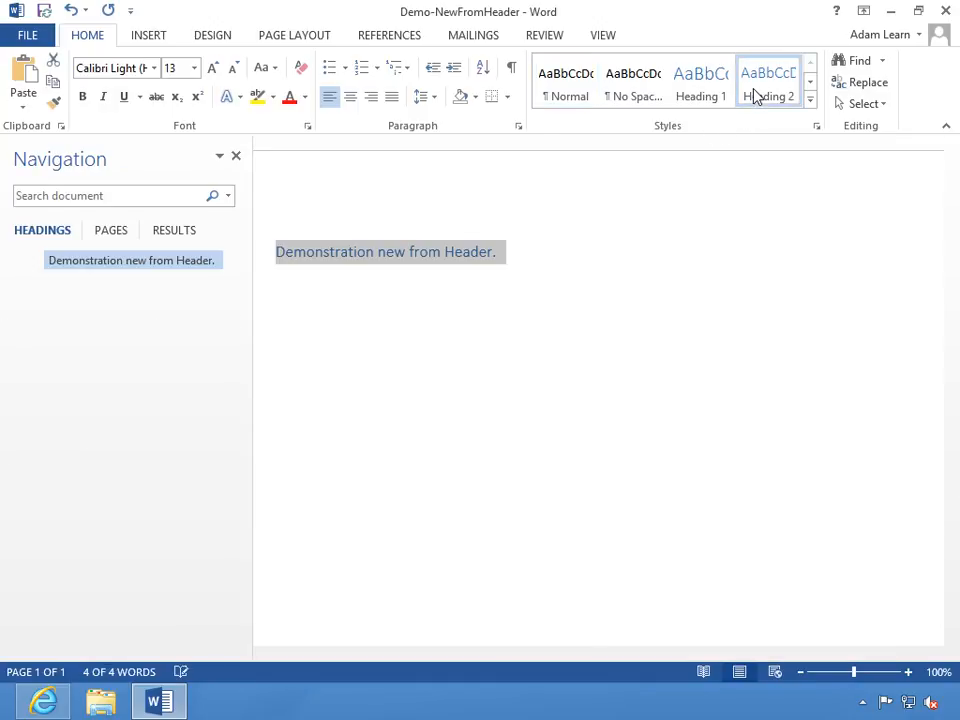
click(547, 272)
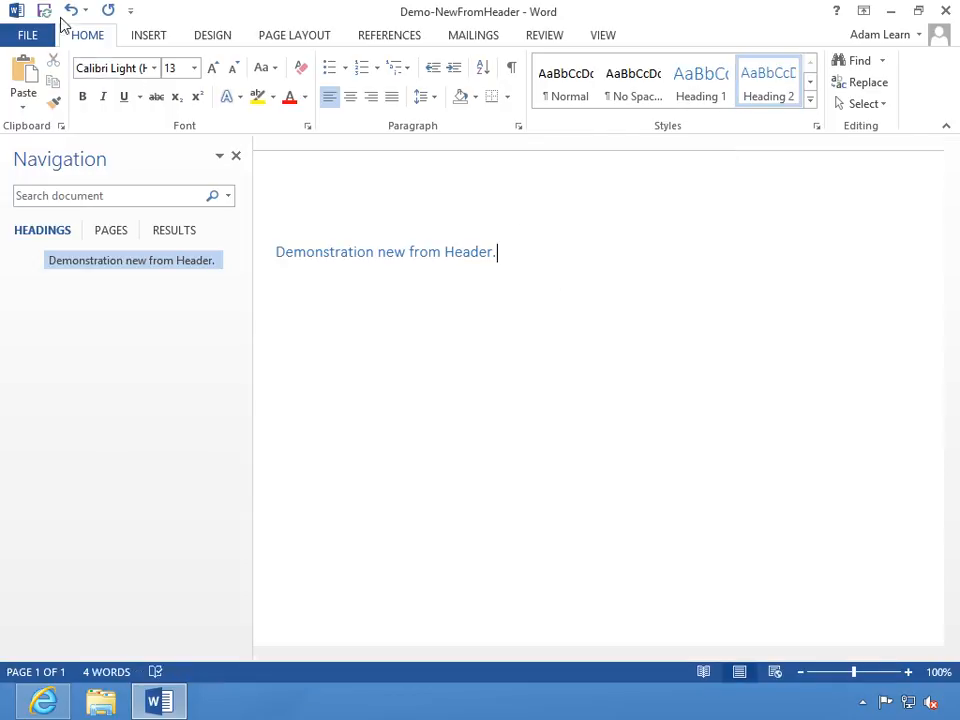
Save the edited document back to the library and close Word
click(46, 12)
click(946, 11)
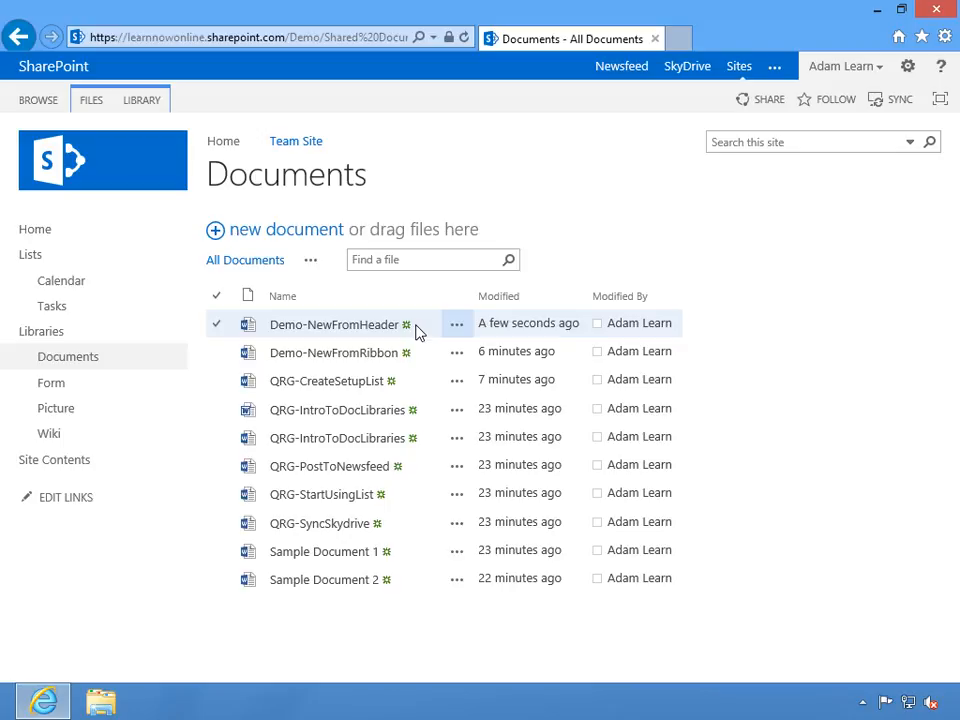
Rename the Demo-NewFromHeader file as Demo-New_From_Header using Quick Edit on the library, then stop editing the list
click(148, 102)
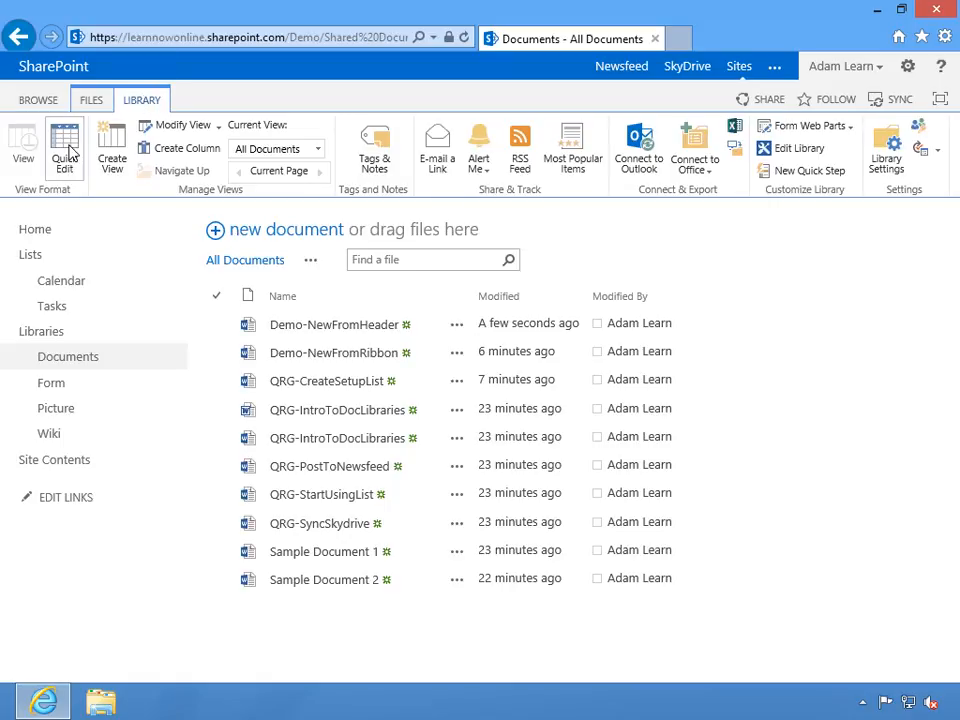
click(70, 152)
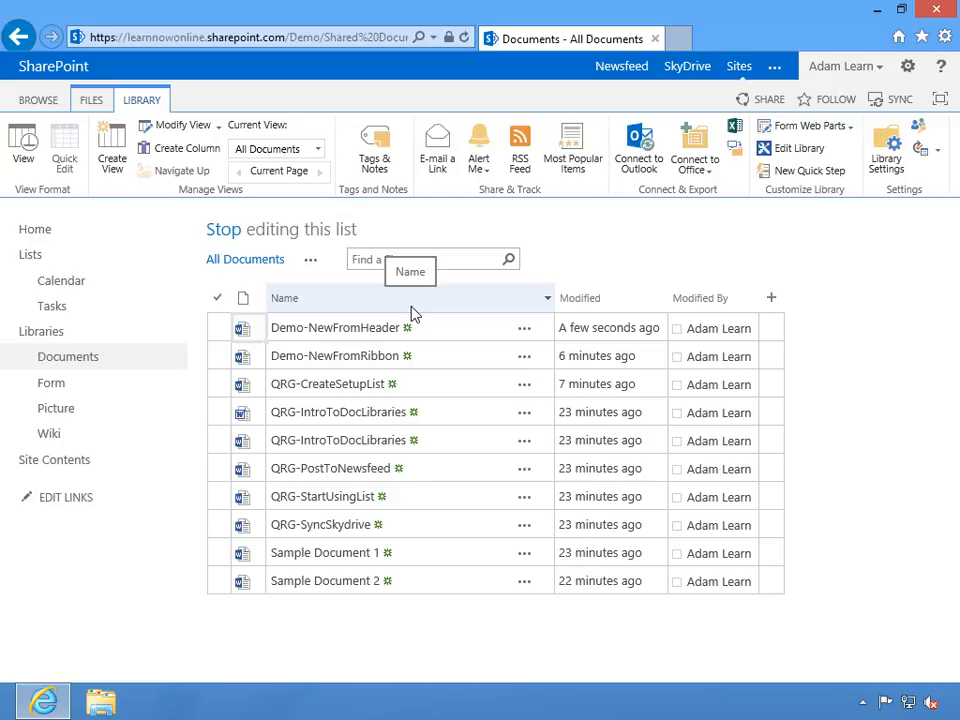
click(421, 330)
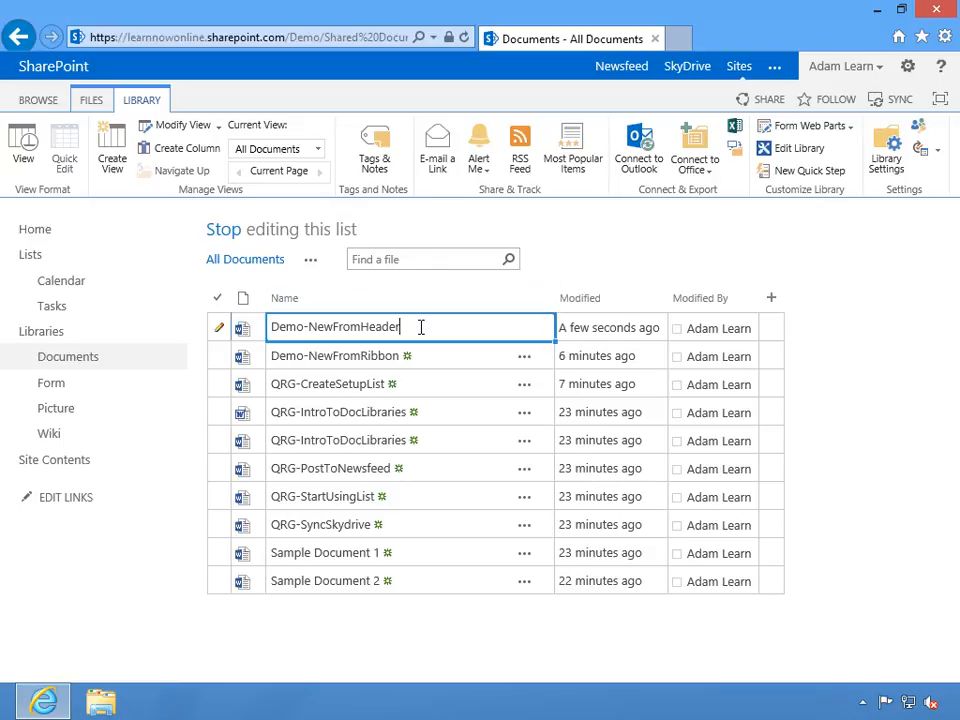
key(BackSpace)
key(BackSpace)
key(BackSpace)
key(BackSpace)
key(BackSpace)
key(BackSpace)
key(BackSpace)
key(BackSpace)
key(BackSpace)
key(BackSpace)
text(_From_Header)
click(433, 358)
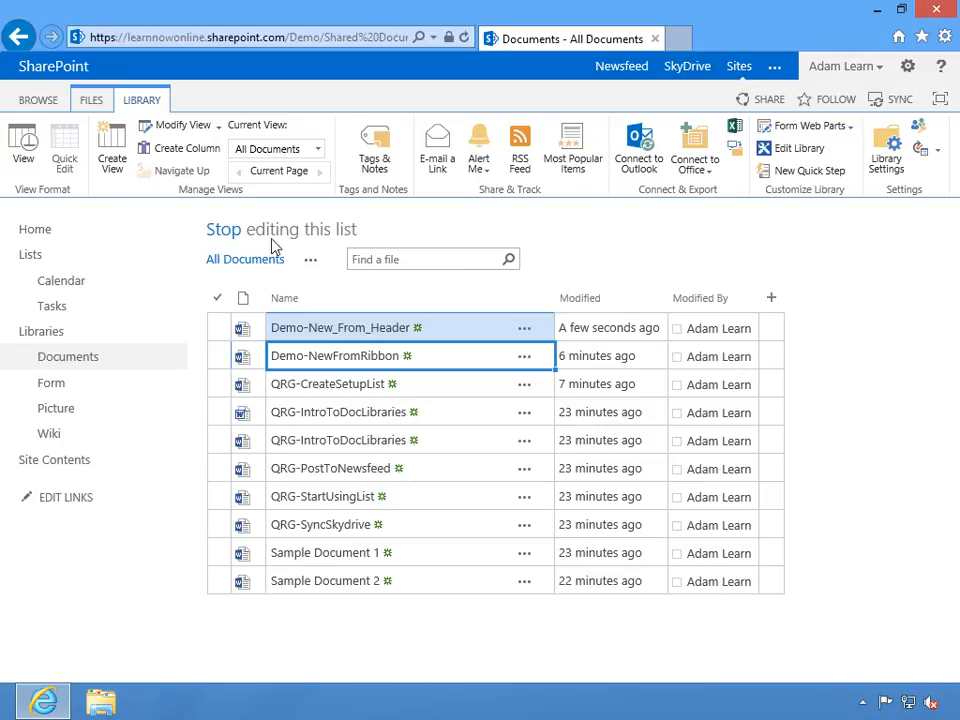
click(224, 231)
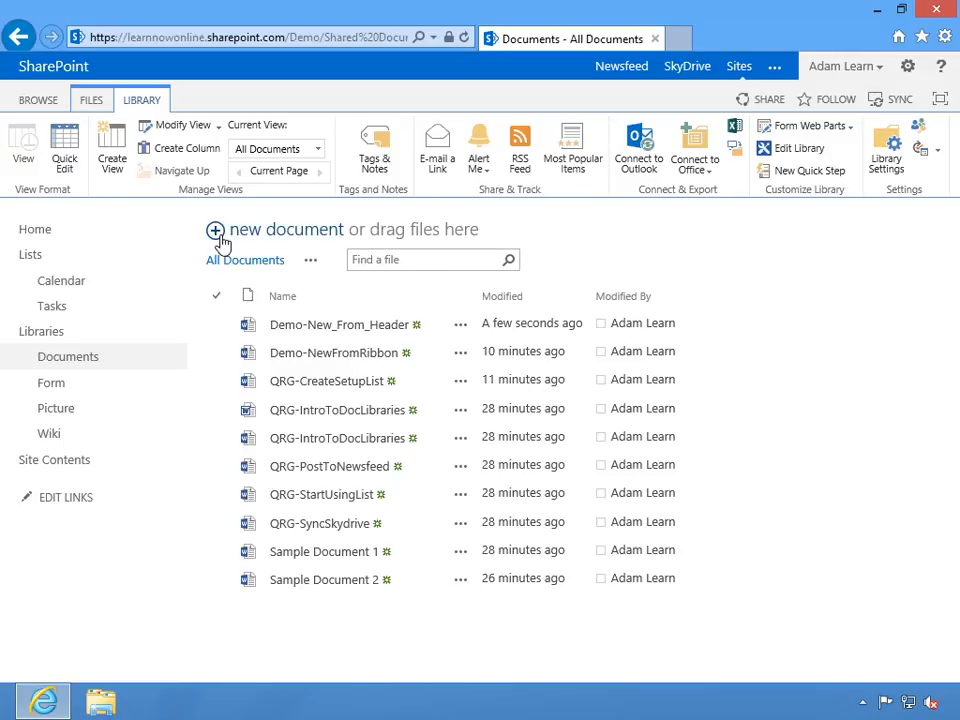